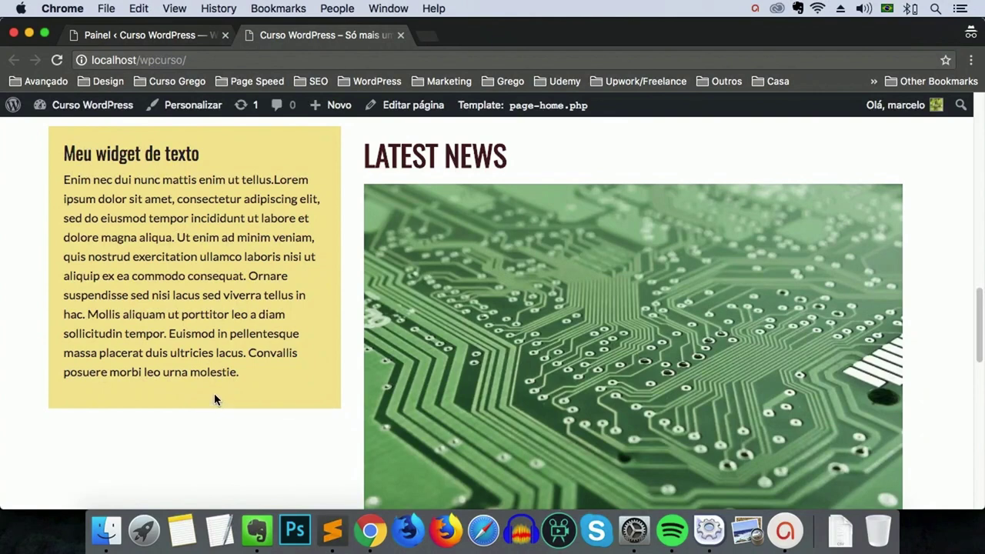
Find the Contact Form 7 plugin from the WordPress dashboard, install it and activate it
left_click(190, 34)
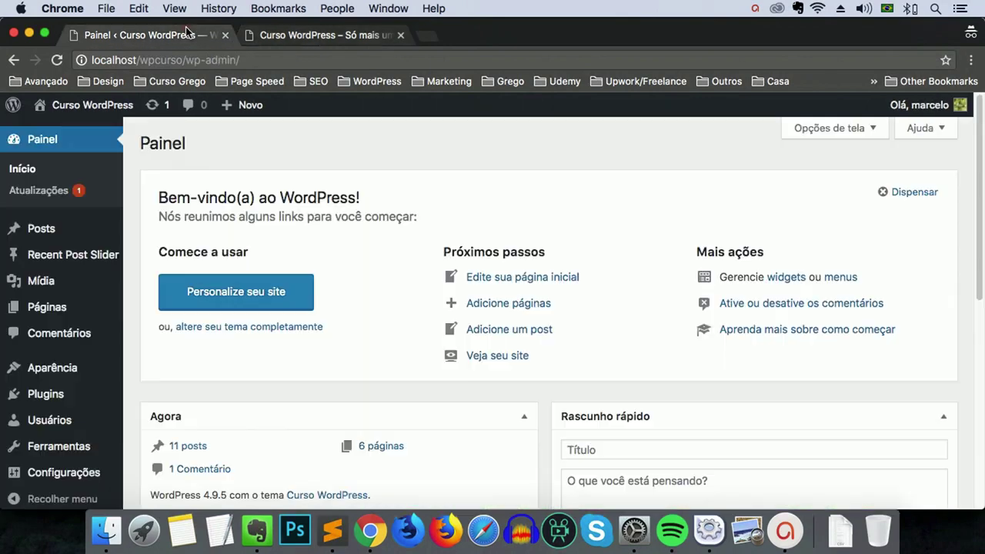
mouse_move(46, 394)
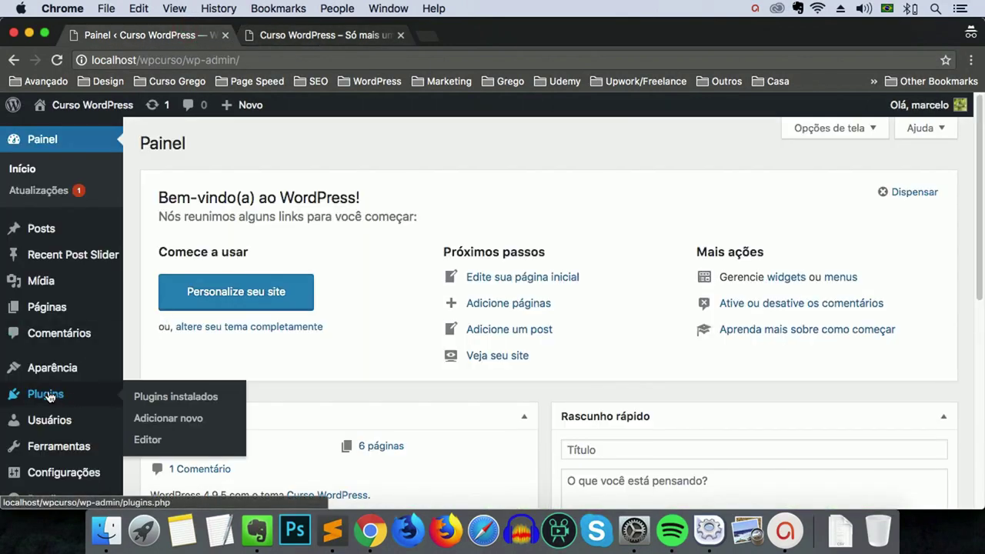
left_click(170, 419)
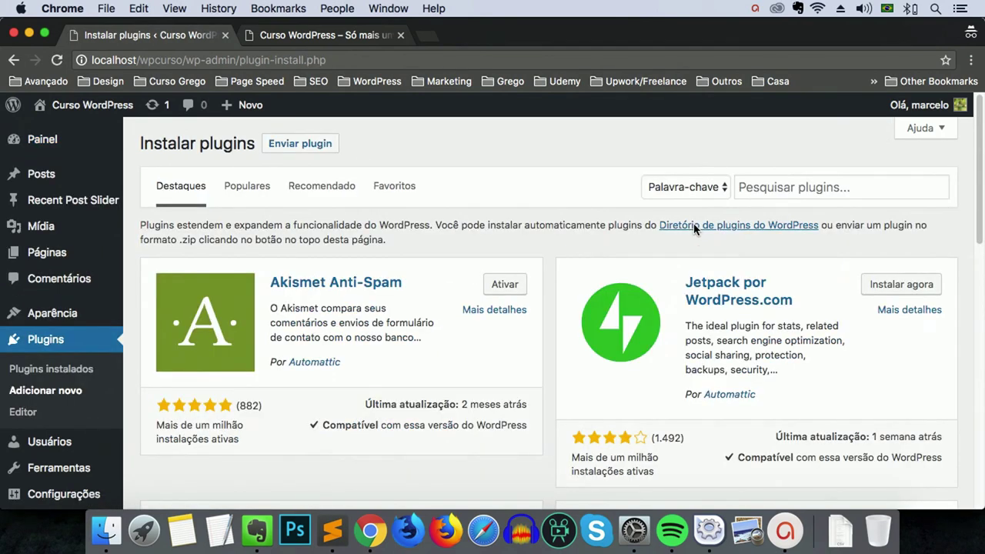
left_click(764, 187)
type("contact form 7")
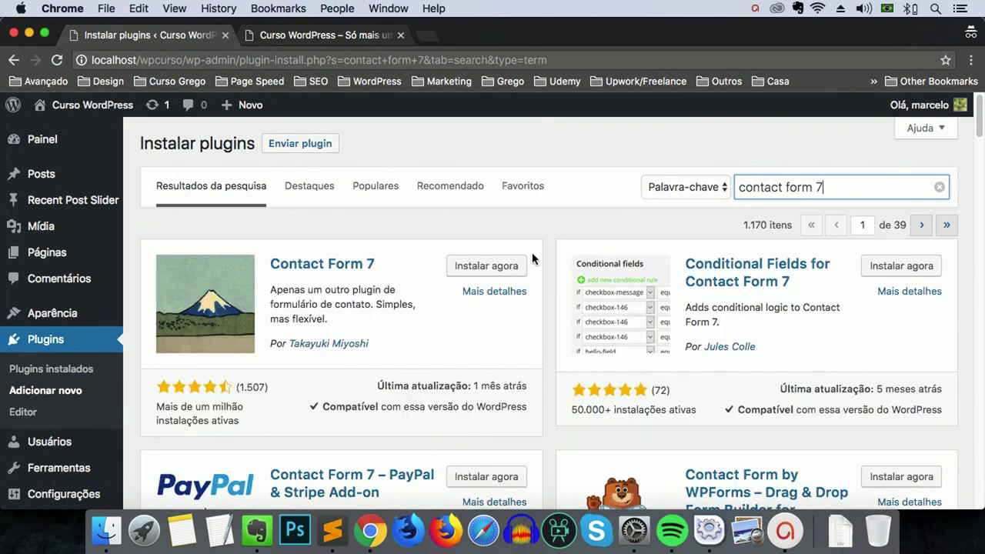
left_click(487, 265)
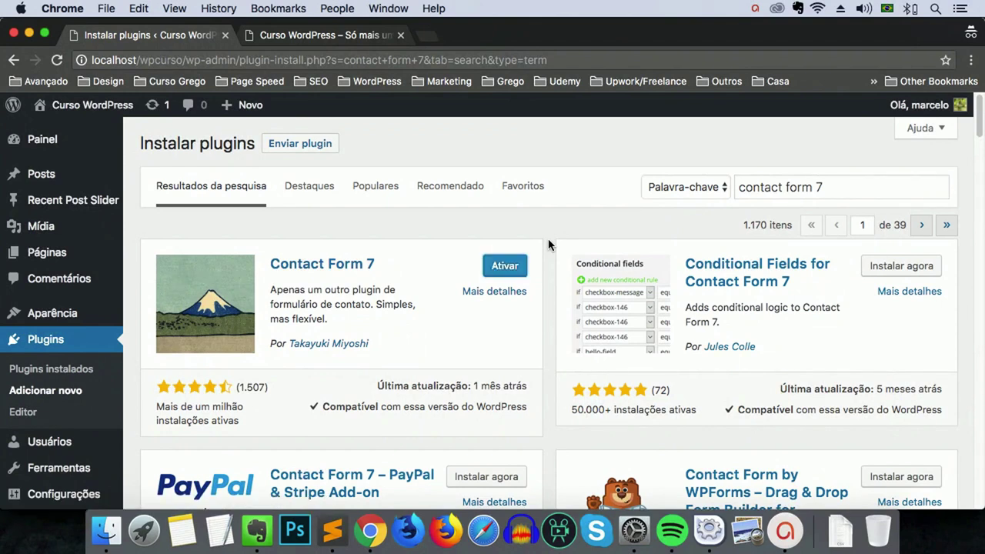
left_click(505, 266)
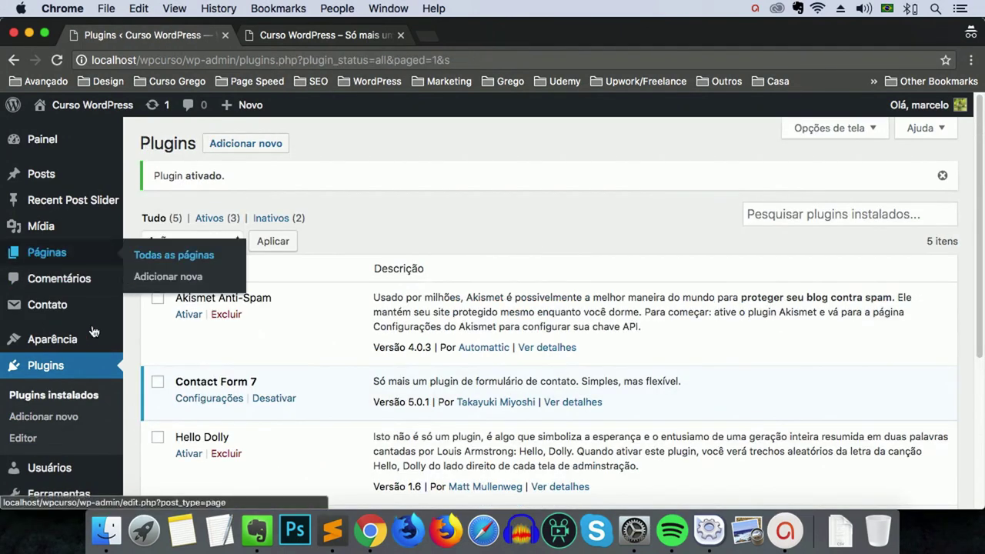
Open the contact form "Formulário de contato 1" for editing and review its form template
mouse_move(46, 309)
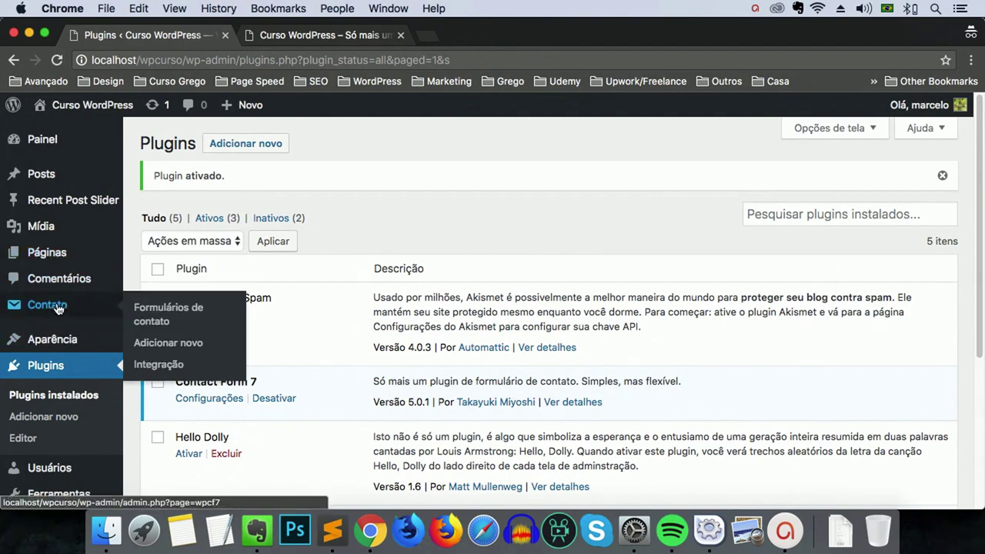
left_click(58, 308)
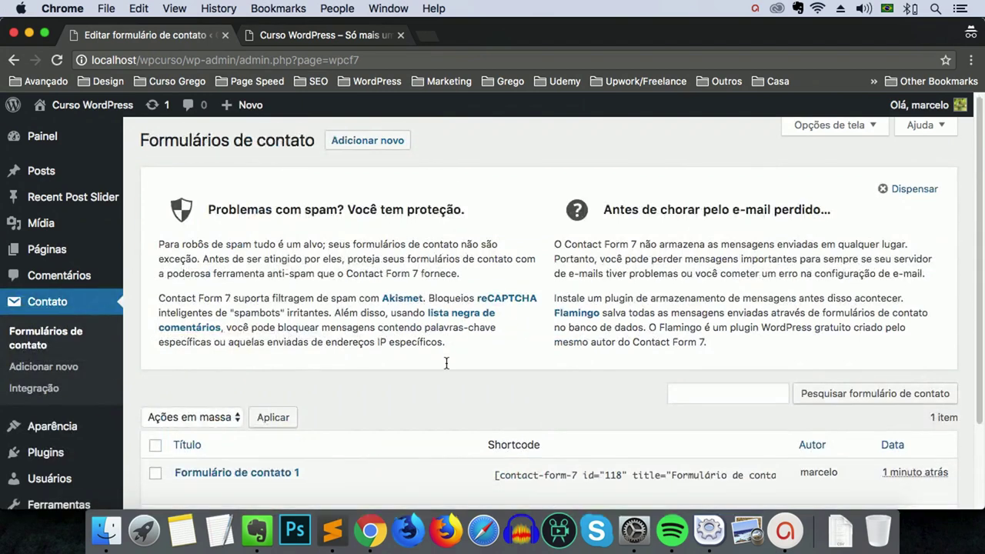
scroll(446, 363, "down", 3)
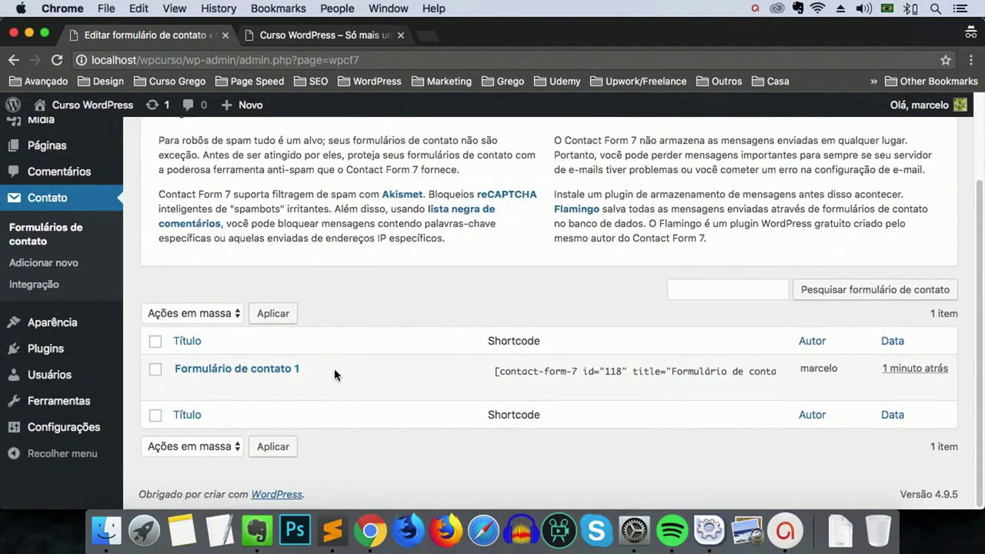
mouse_move(219, 382)
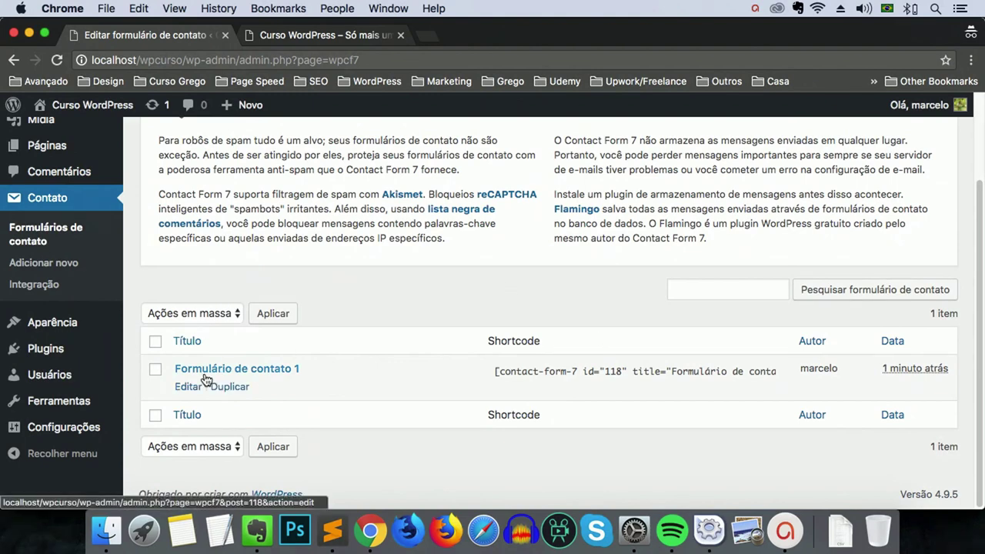
left_click(187, 387)
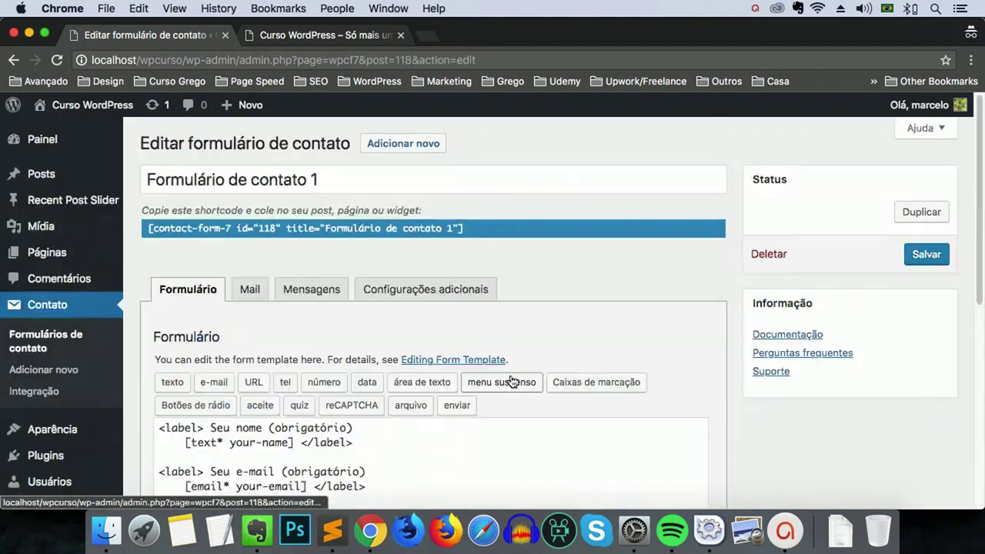
scroll(622, 351, "down", 2)
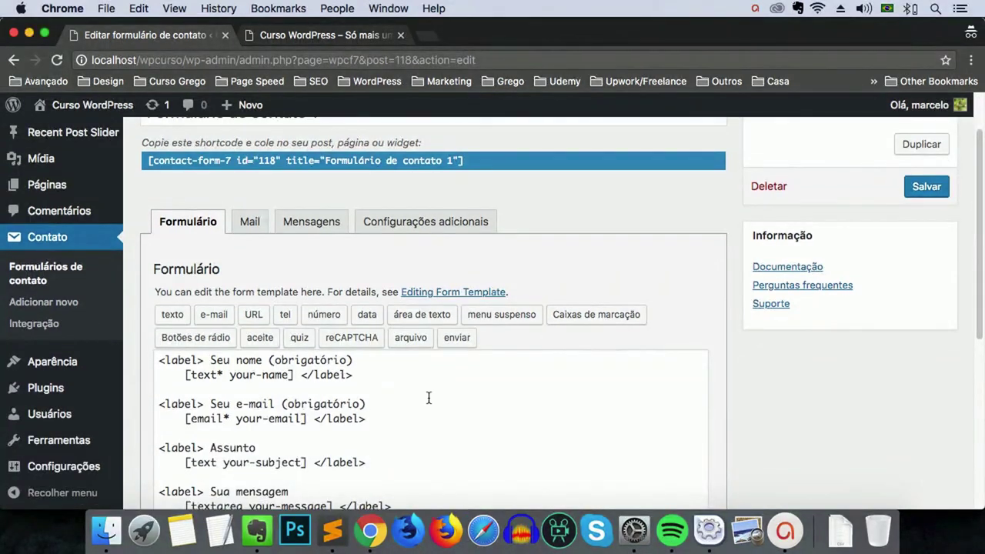
scroll(401, 437, "down", 1)
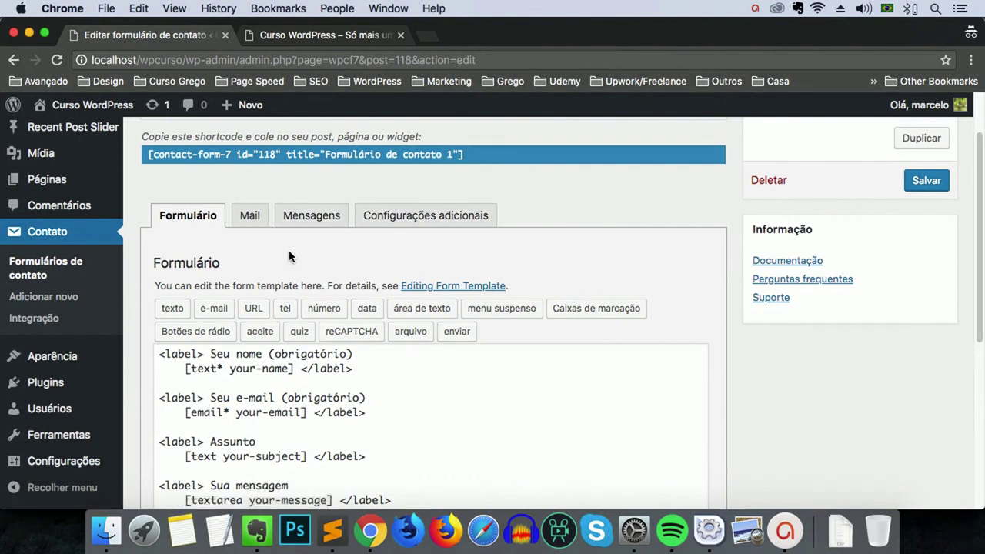
scroll(331, 260, "down", 2)
scroll(346, 270, "down", 1)
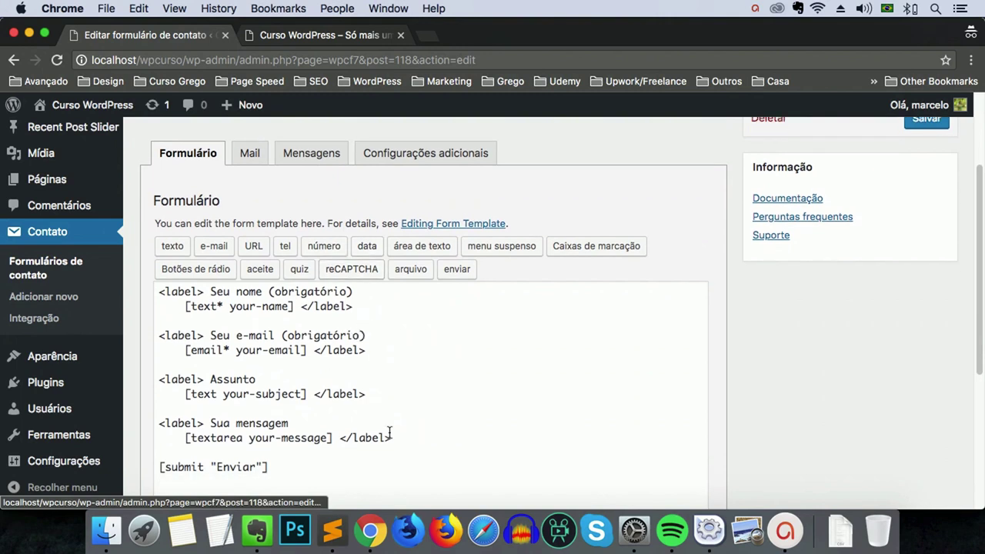
scroll(403, 383, "down", 1)
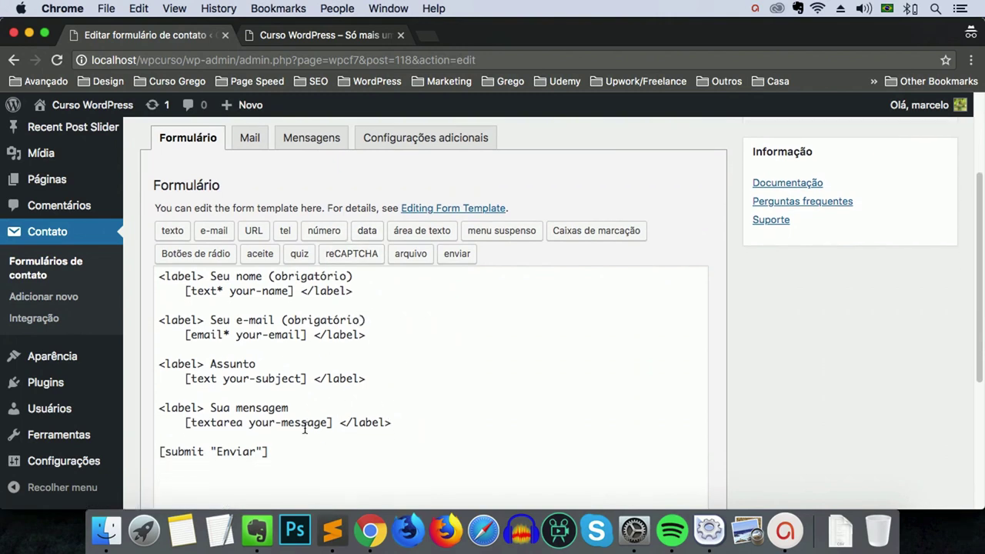
scroll(490, 446, "down", 2)
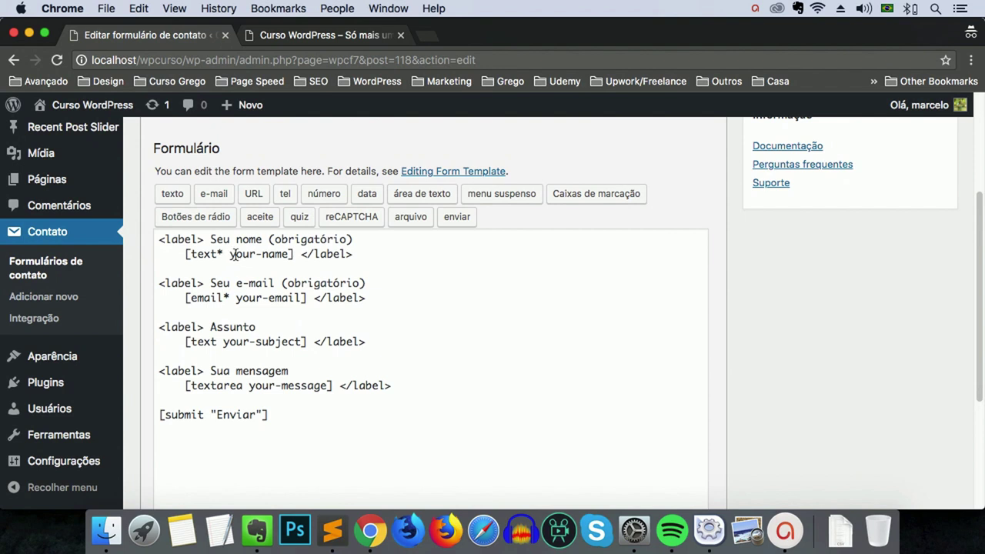
Insert a required text field tag named cidade, with "Cidade" as placeholder, between the name and e-mail fields of the form template
left_click(356, 254)
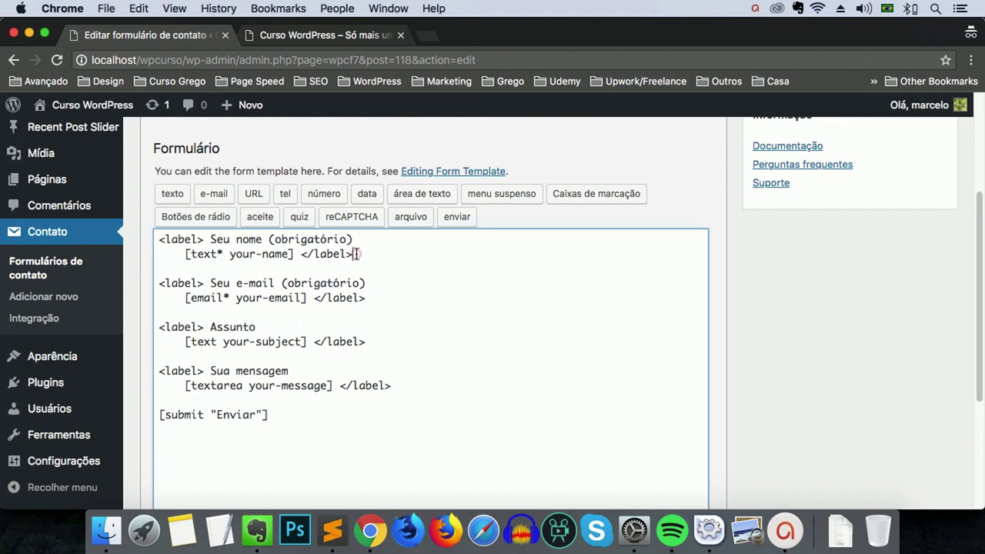
key("Return")
key("Return")
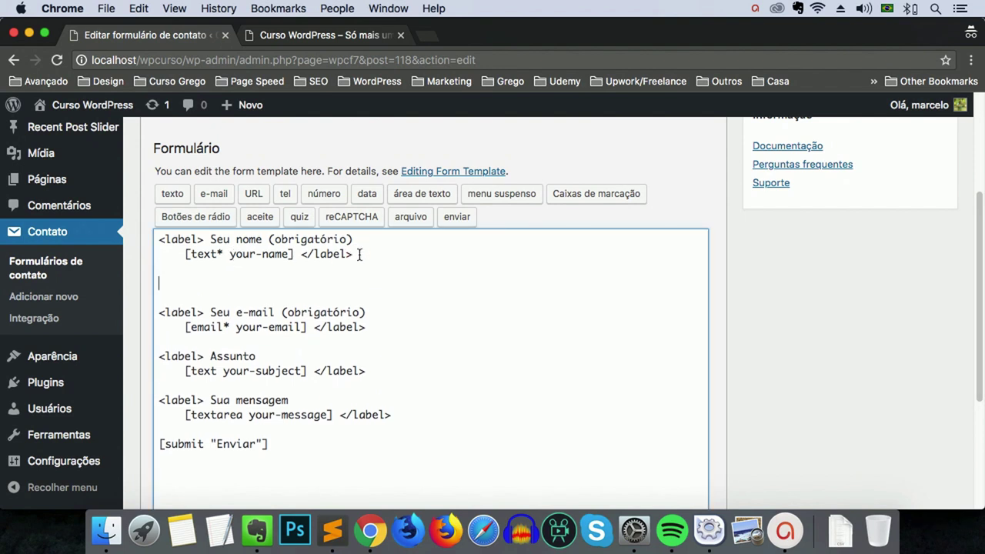
left_click(172, 193)
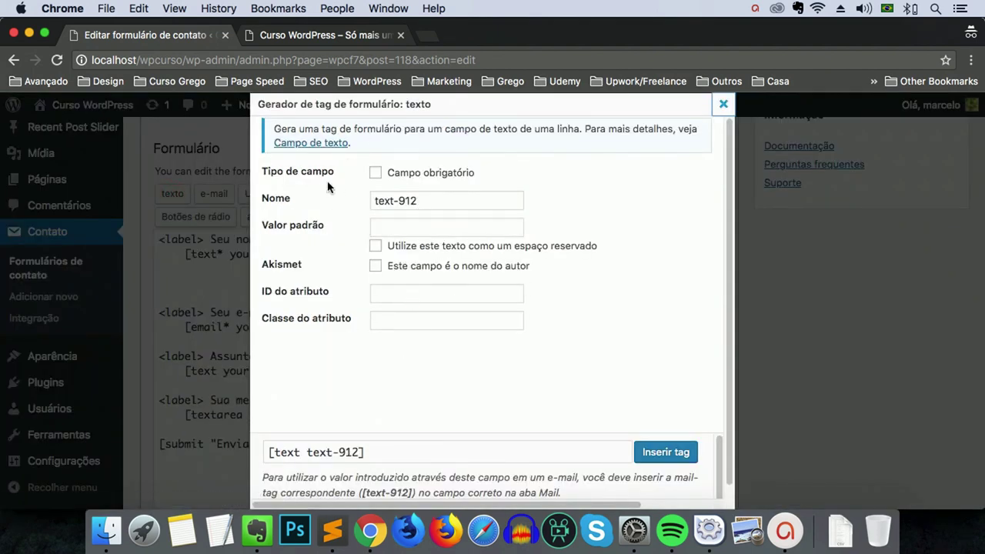
left_click(375, 173)
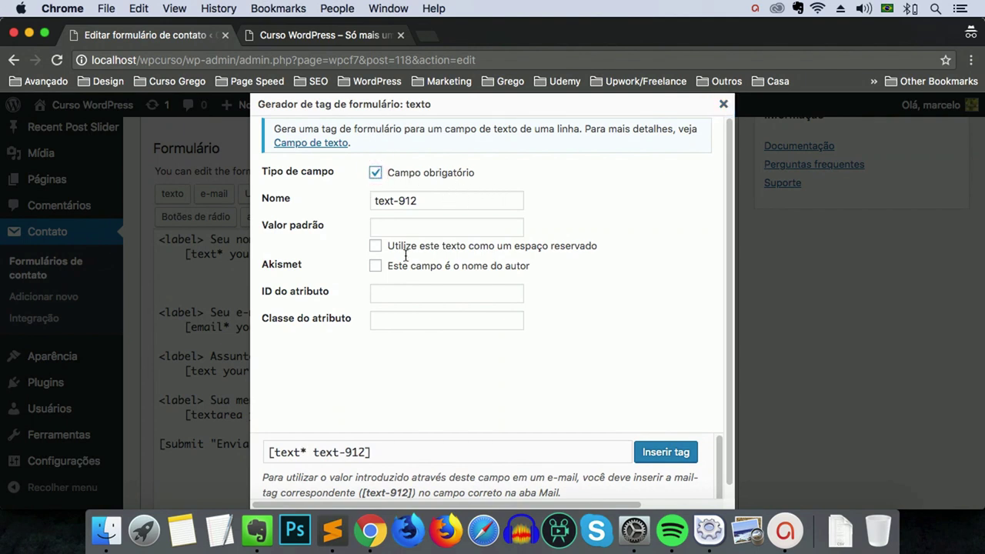
left_click_drag(417, 200, 365, 201)
type("c")
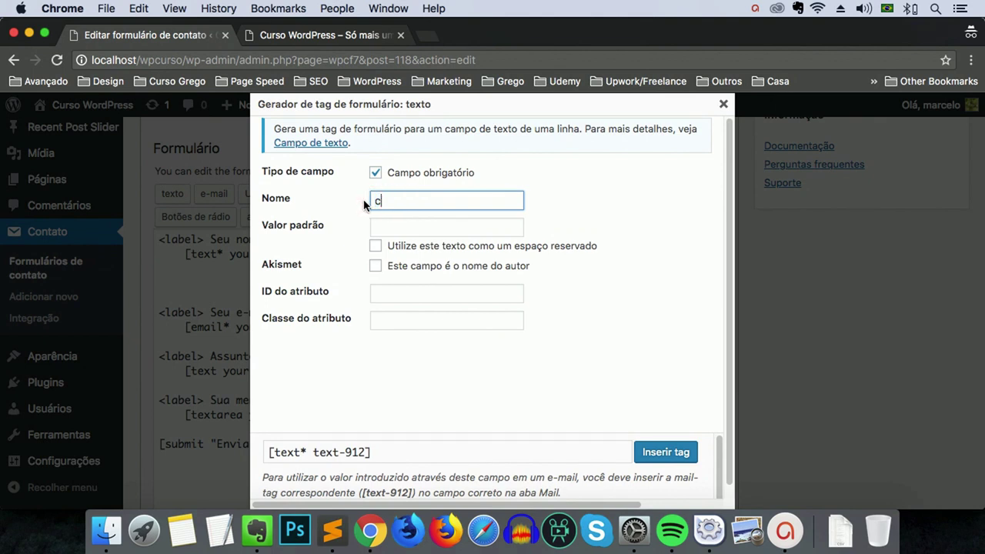
type("idade")
left_click(381, 226)
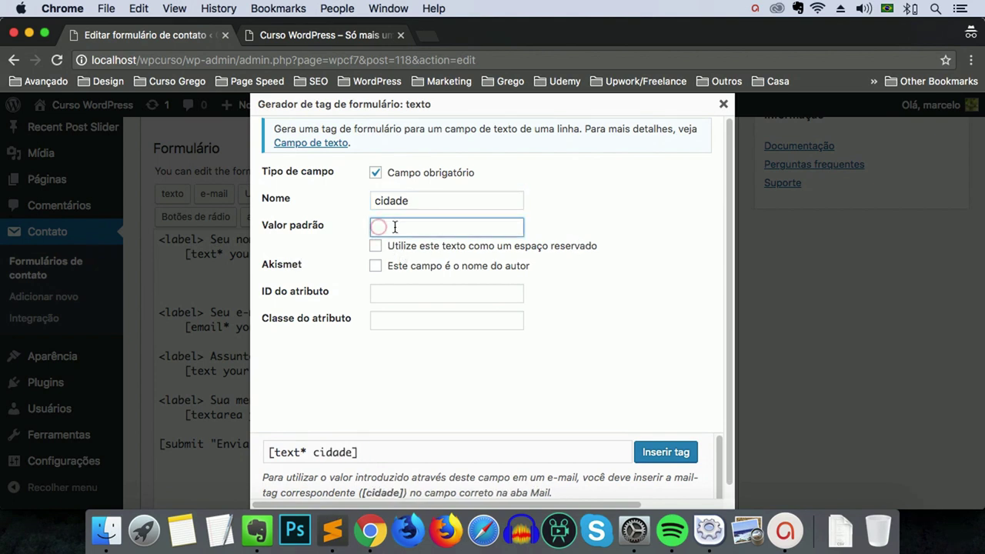
type("Cidade")
left_click(375, 246)
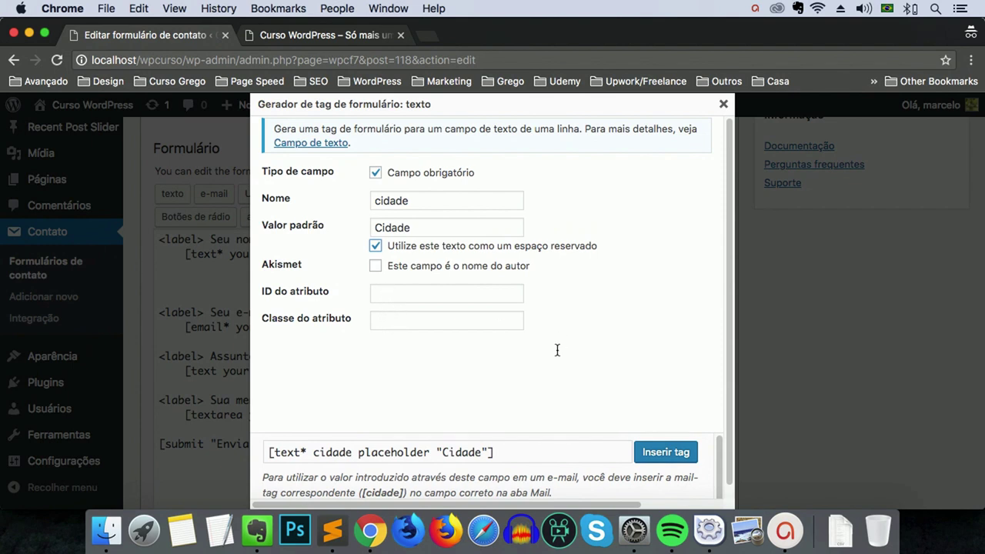
left_click(663, 455)
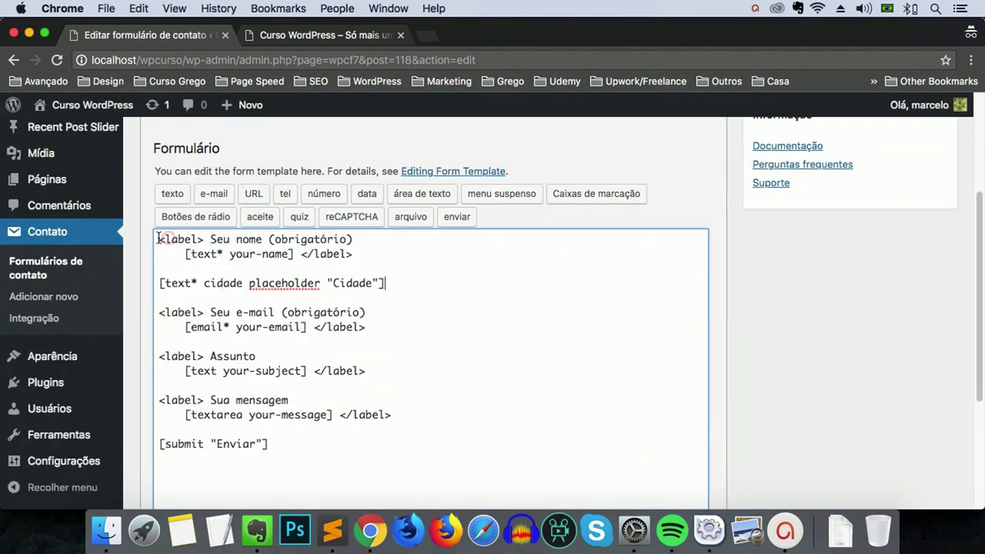
Wrap the cidade tag in <label> and </label> tags copied from the name field
left_click_drag(159, 238, 203, 239)
key("super+c")
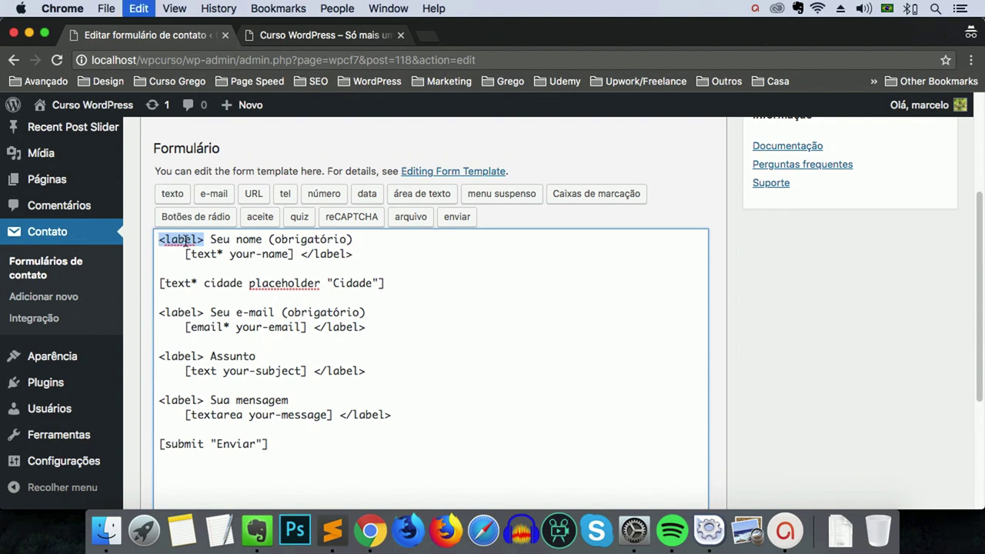
left_click(176, 279)
key("super+v")
left_click_drag(357, 253, 293, 254)
key("super+c")
left_click(469, 282)
key("super+v")
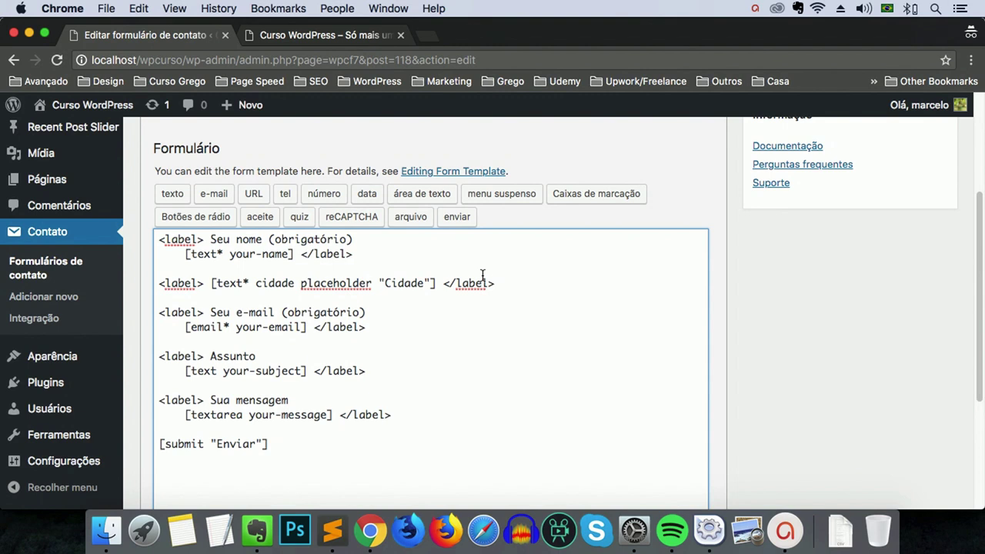
Add the label text "Sua cidade (obrigatório)" before the cidade tag and move the tag onto its own line
left_click(211, 283)
type("Sue")
key("BackSpace")
key("BackSpace")
type("a ")
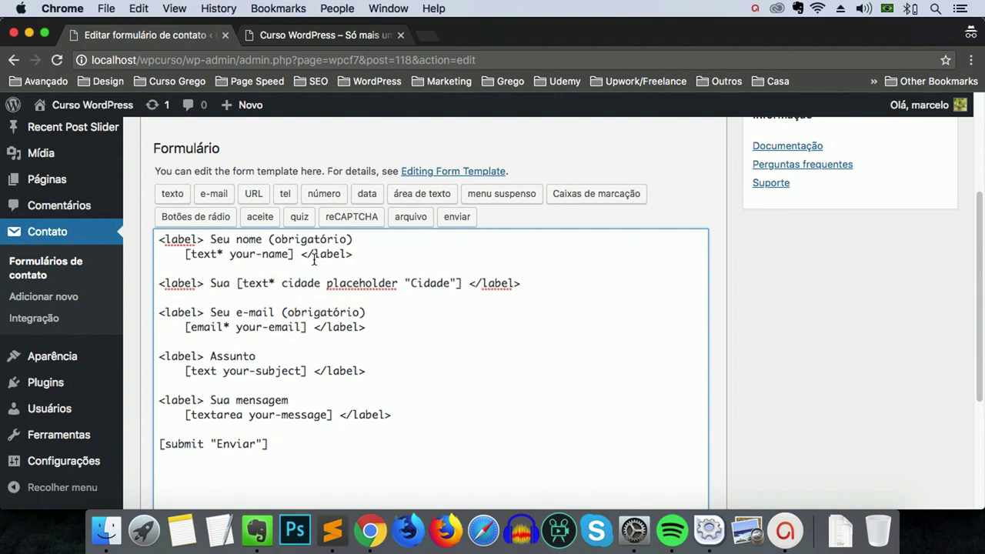
type("cidade (obrigat")
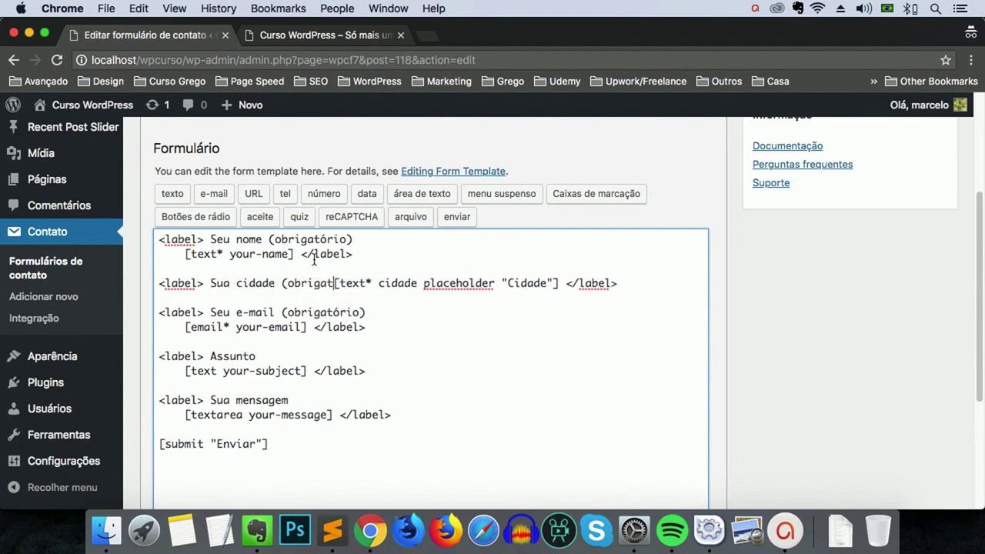
type("ório)")
key("Return")
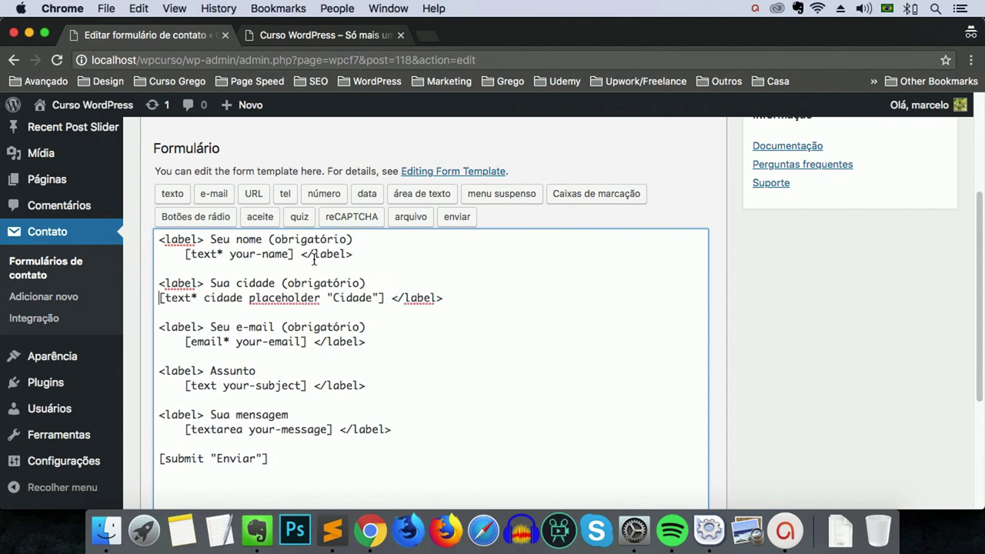
Examine the form's Mail template, including its available mail-tags, recipient, sender, subject and message body
scroll(281, 200, "up", 1)
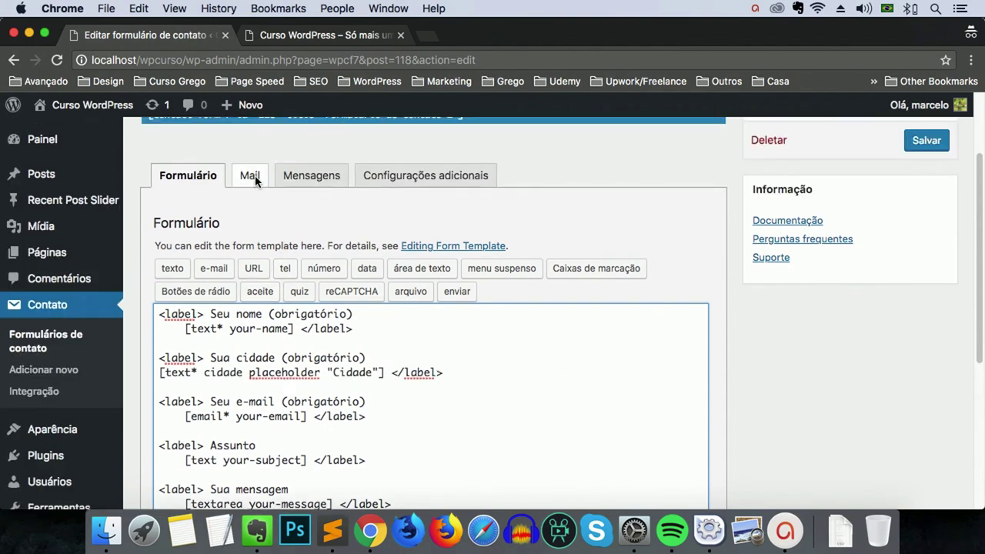
left_click(248, 175)
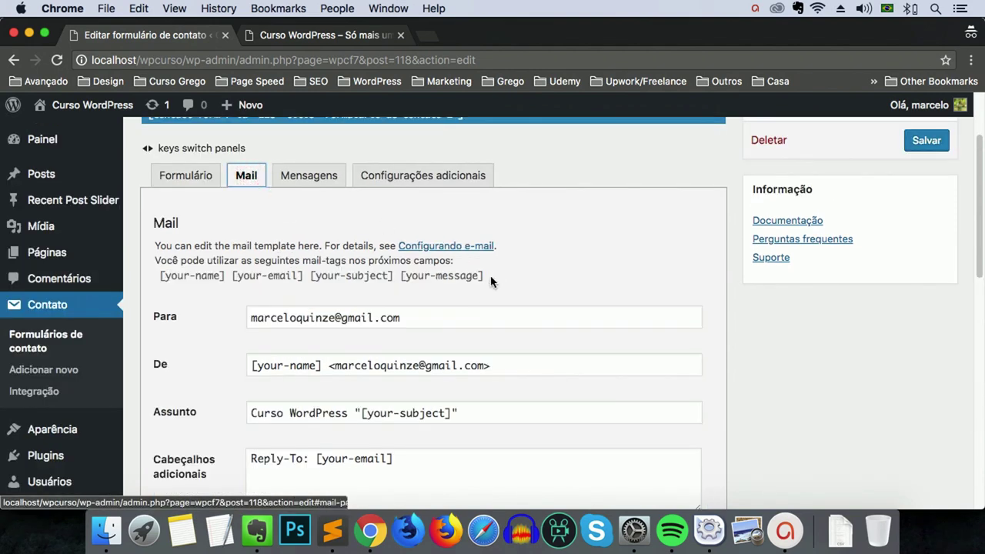
scroll(503, 274, "down", 2)
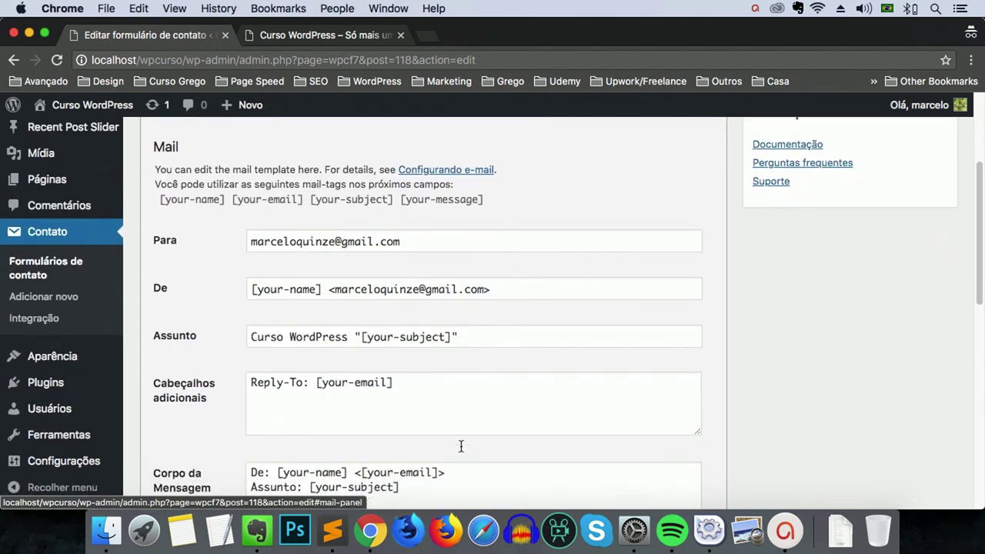
scroll(446, 425, "down", 10)
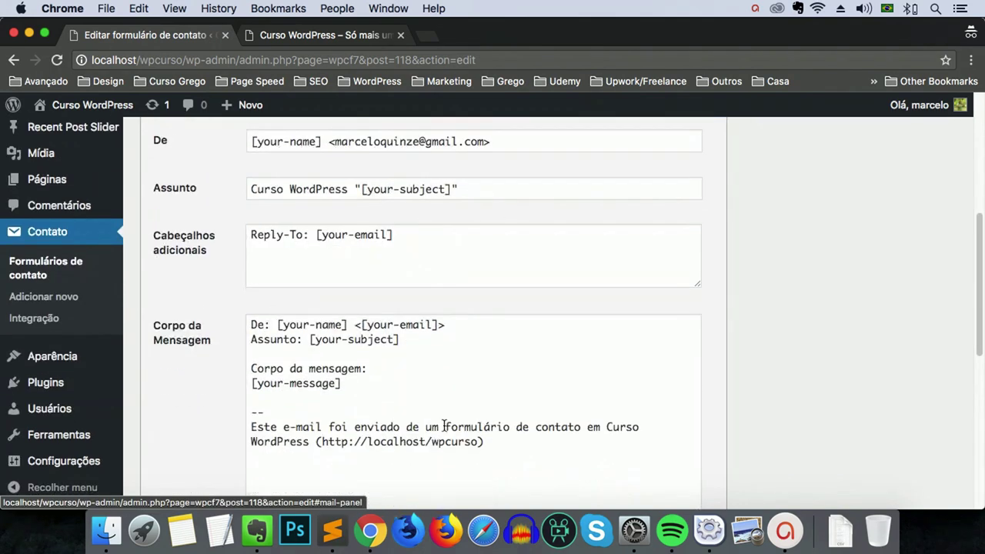
scroll(443, 425, "up", 15)
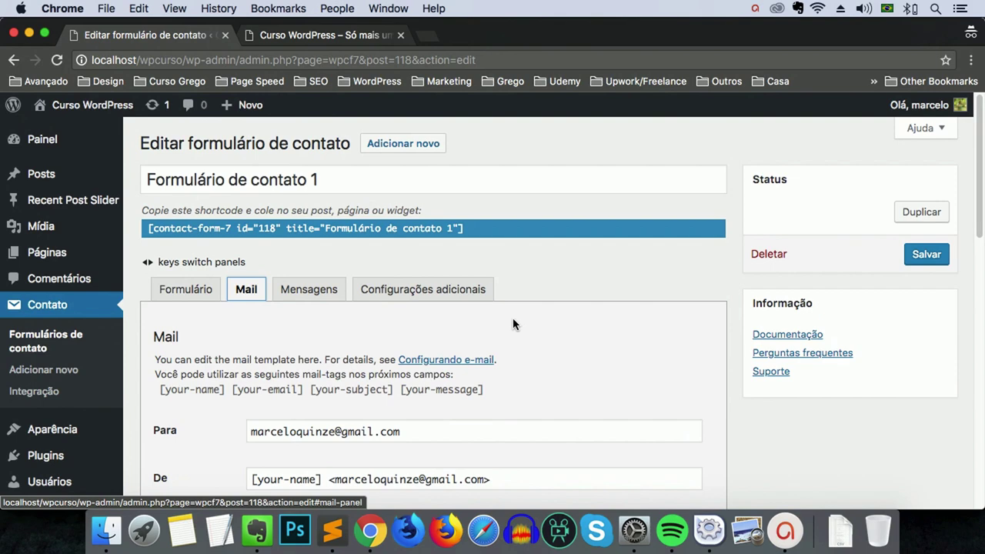
scroll(328, 405, "down", 2)
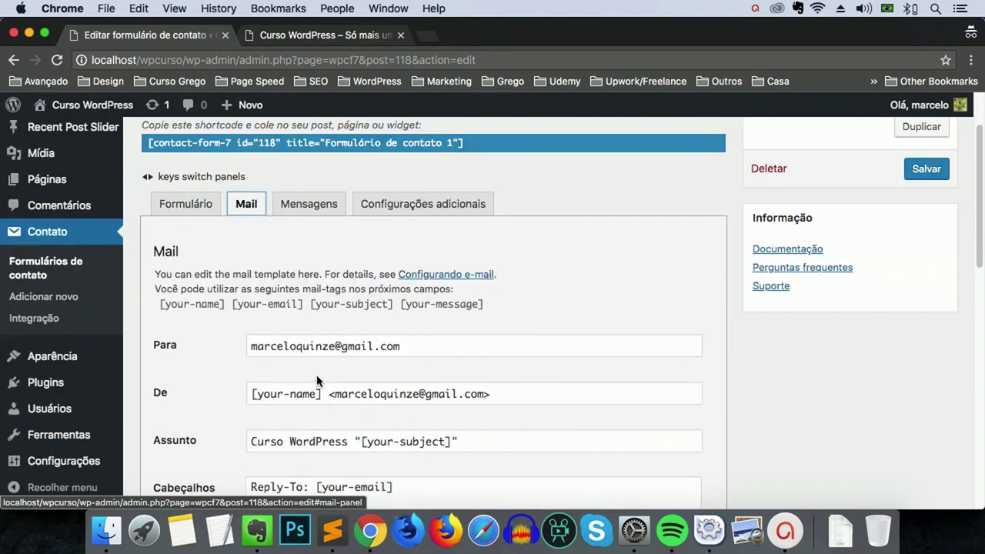
Examine the form's response messages, from the successful-submission text down to the invalid phone number text
left_click(296, 203)
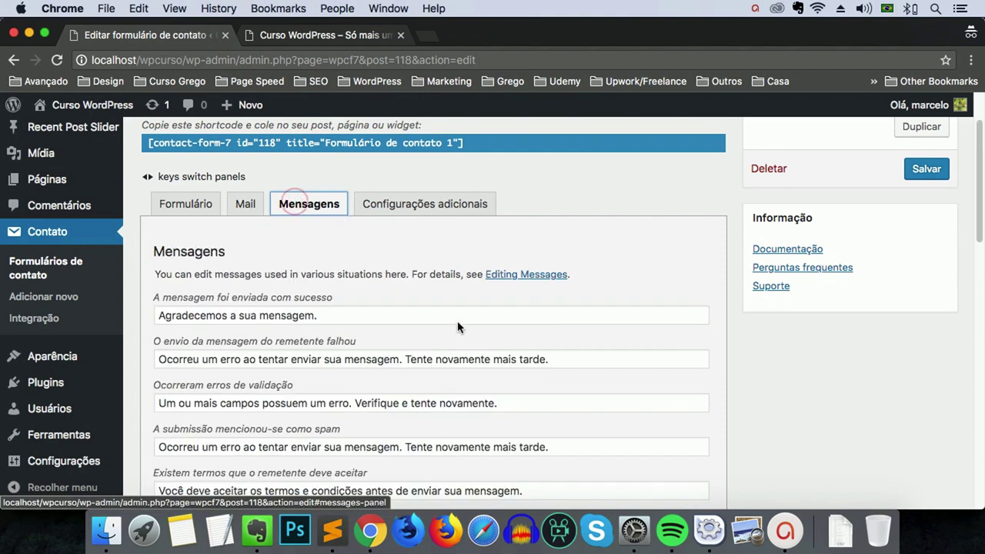
scroll(518, 362, "down", 5)
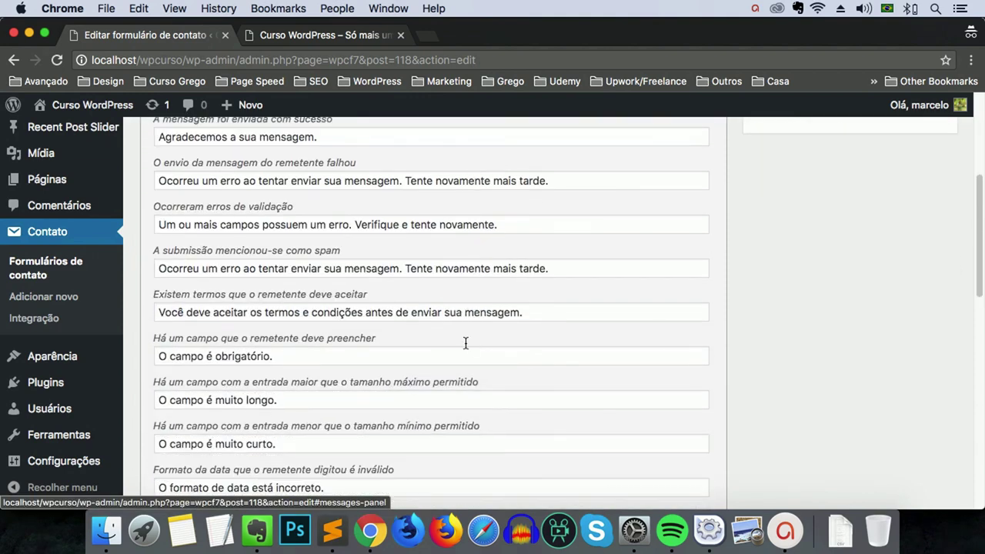
scroll(466, 342, "down", 12)
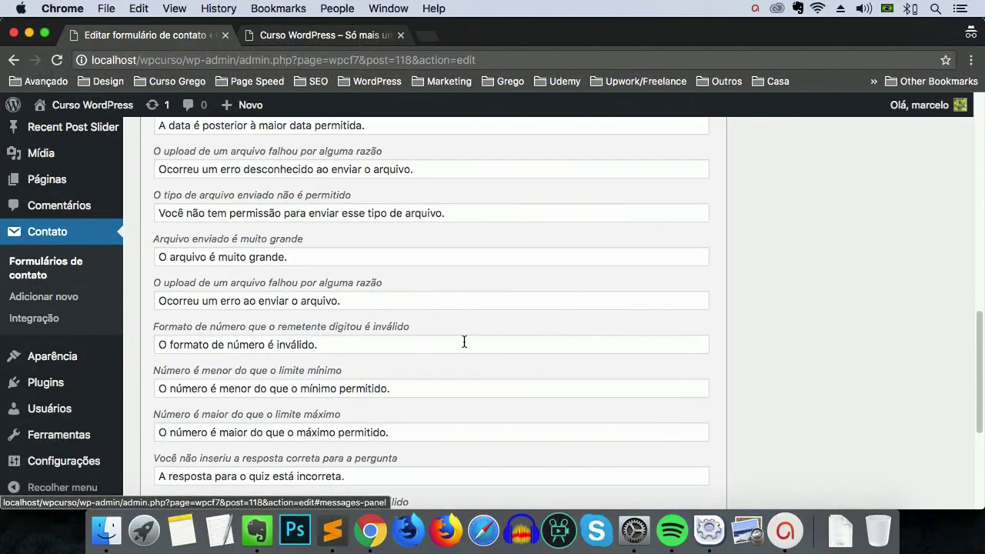
scroll(464, 341, "down", 6)
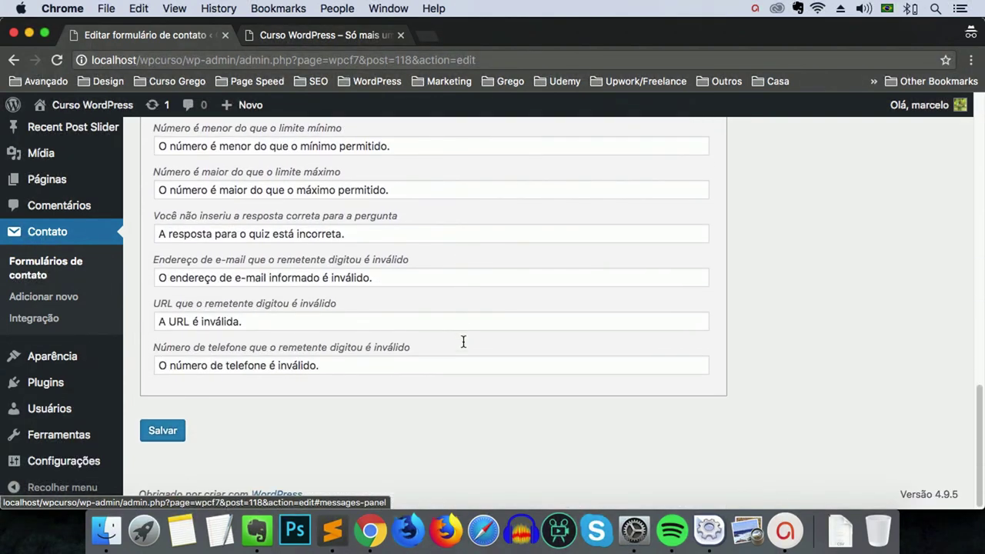
scroll(463, 341, "up", 18)
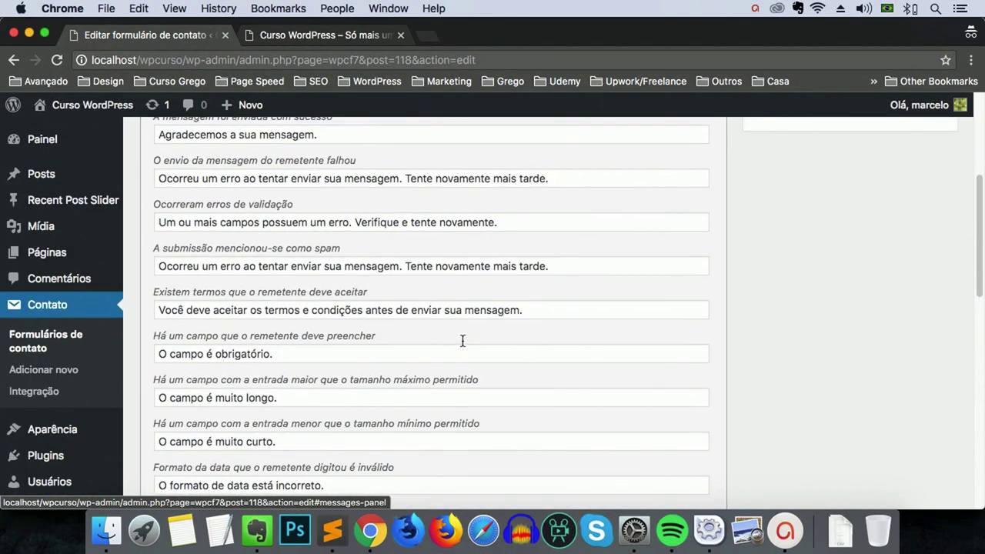
scroll(463, 341, "up", 7)
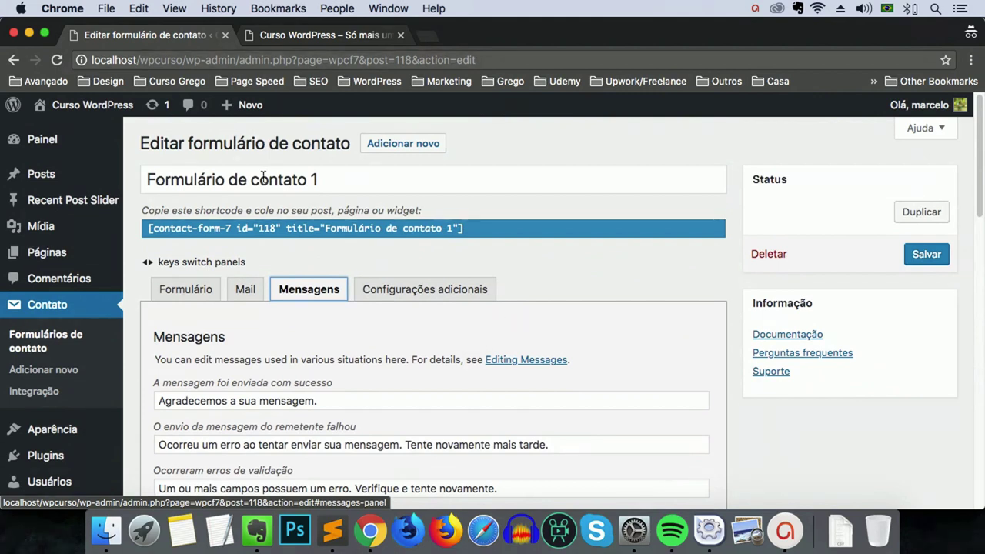
Rename the contact form to "Formulário da Sidebar"
left_click_drag(315, 179, 229, 179)
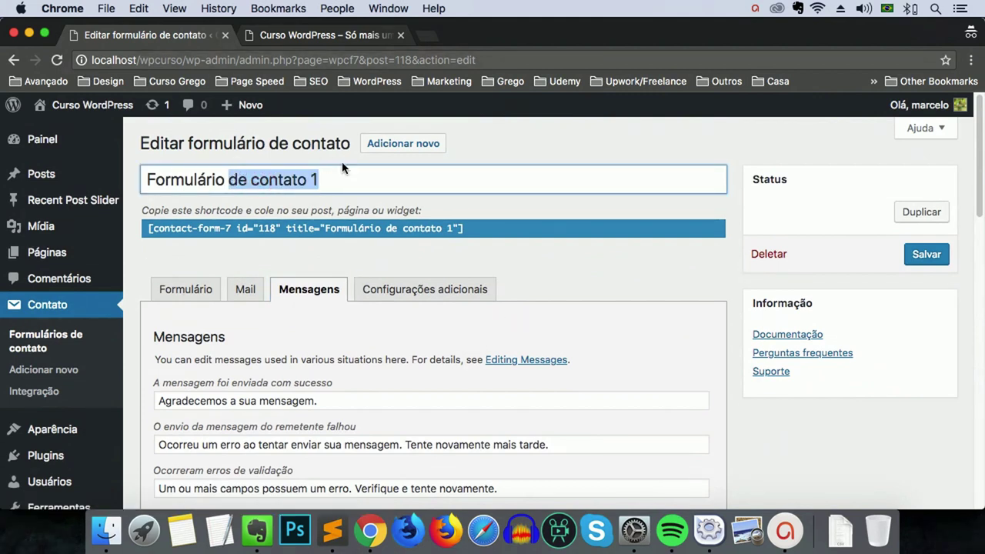
type("da Sideb")
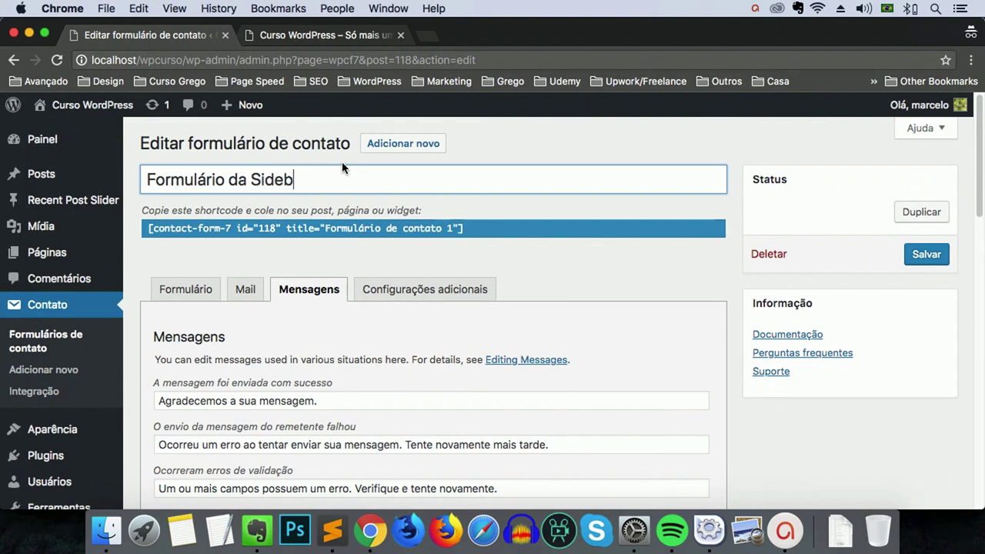
type("ar")
Add the heading <h2>Contato</h2> at the start of the form template, above the name field and separated by a blank line
left_click(193, 288)
scroll(376, 332, "down", 2)
scroll(376, 333, "down", 1)
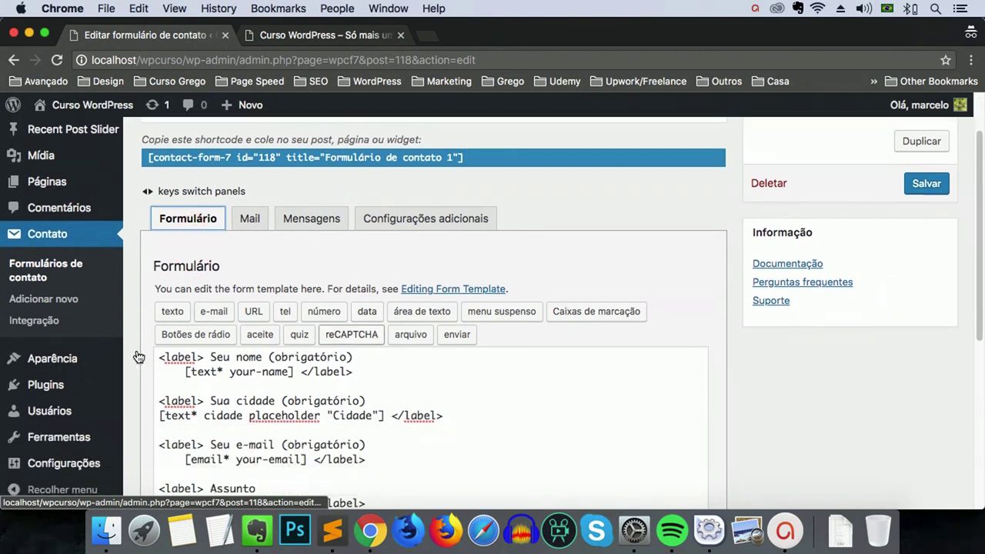
left_click(159, 356)
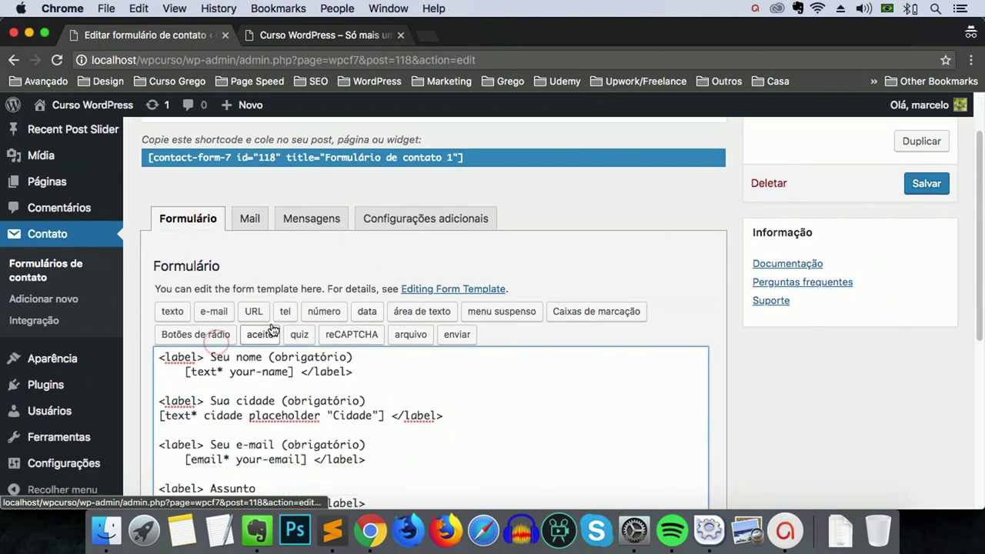
key("Return")
key("Return")
key("Up")
key("Up")
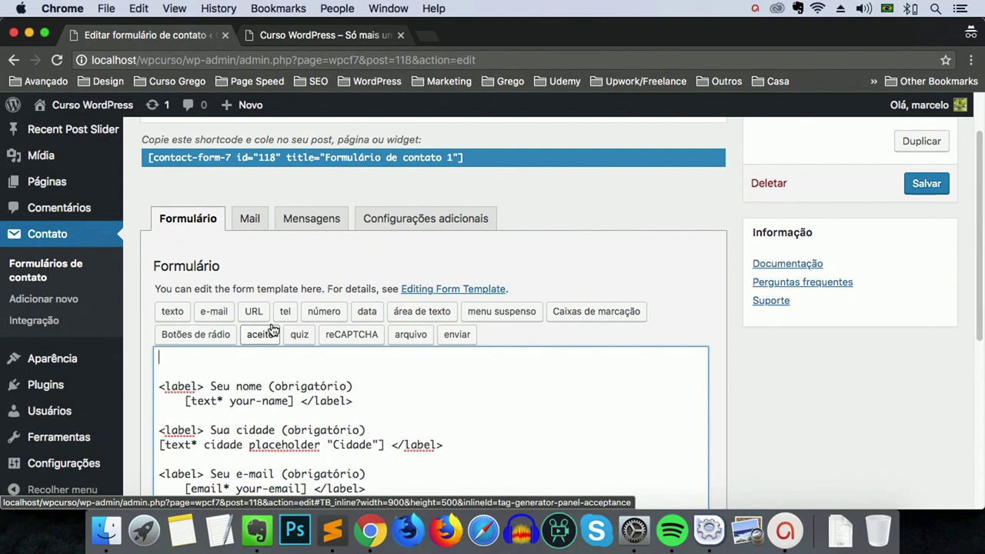
type("<h2>Contato</h2")
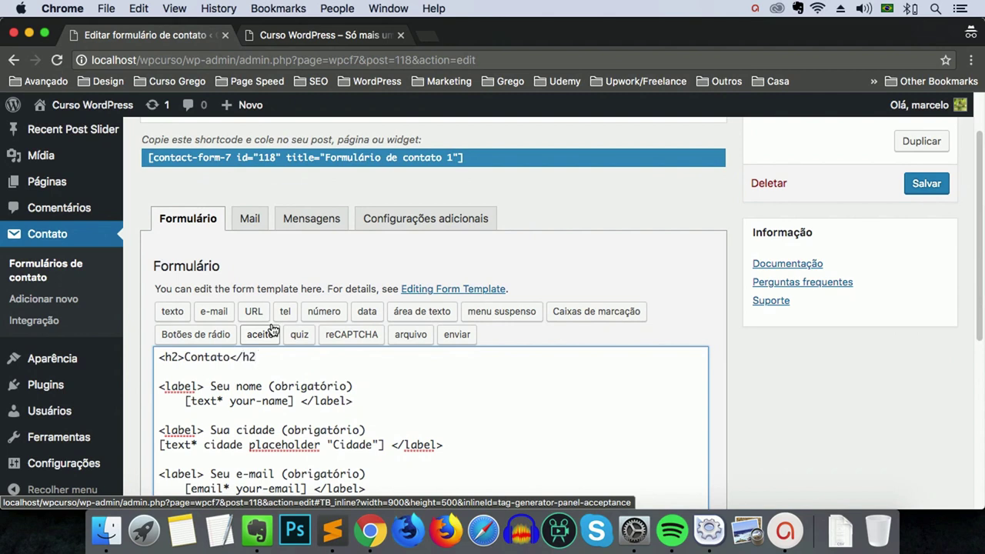
type(">")
Add the paragraph <p>Entre em contato conosco</p> below the Contato heading and save the contact form
key("Return")
type("<p>E")
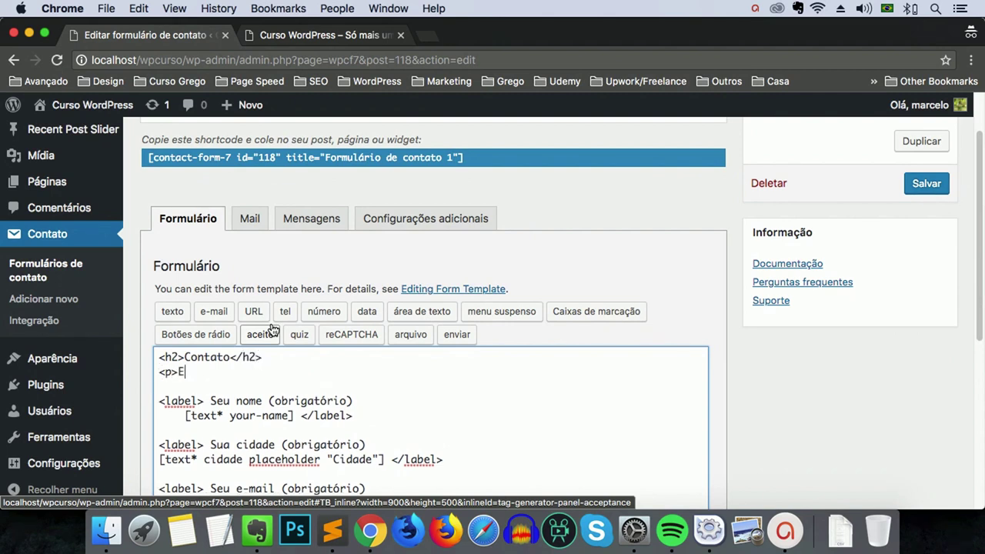
type("ntre em contato conosco</p>")
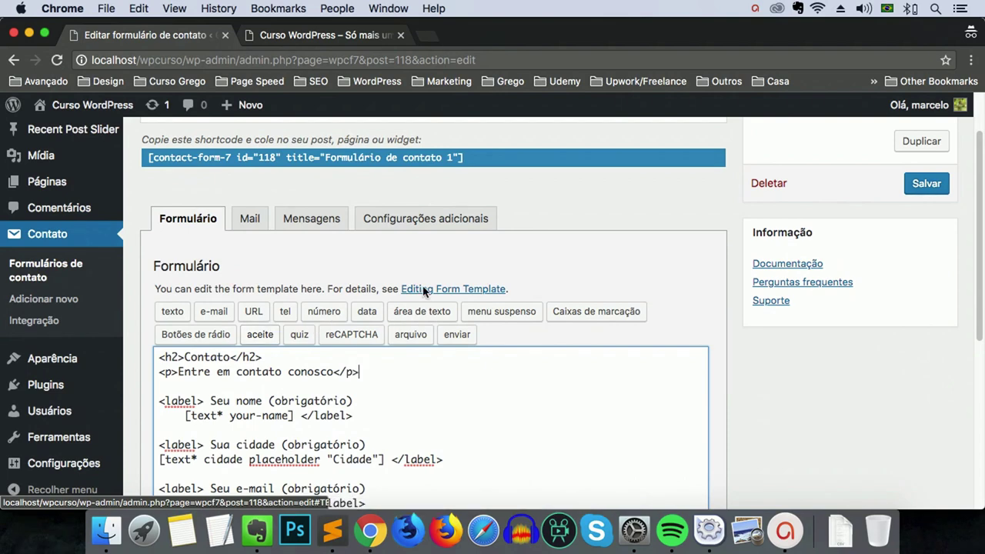
left_click(927, 184)
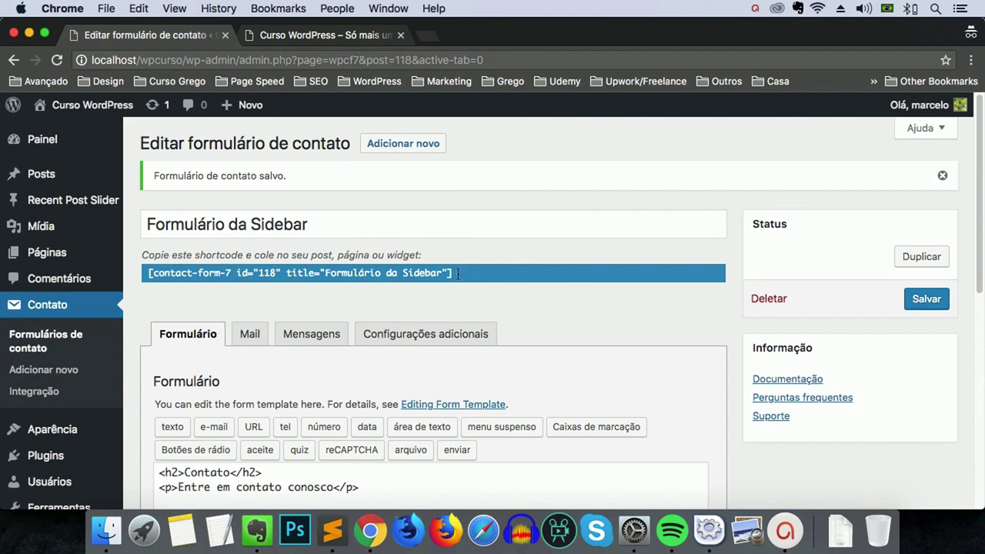
Copy the form's shortcode and look at the text widget in the site's home page sidebar
left_click(374, 273)
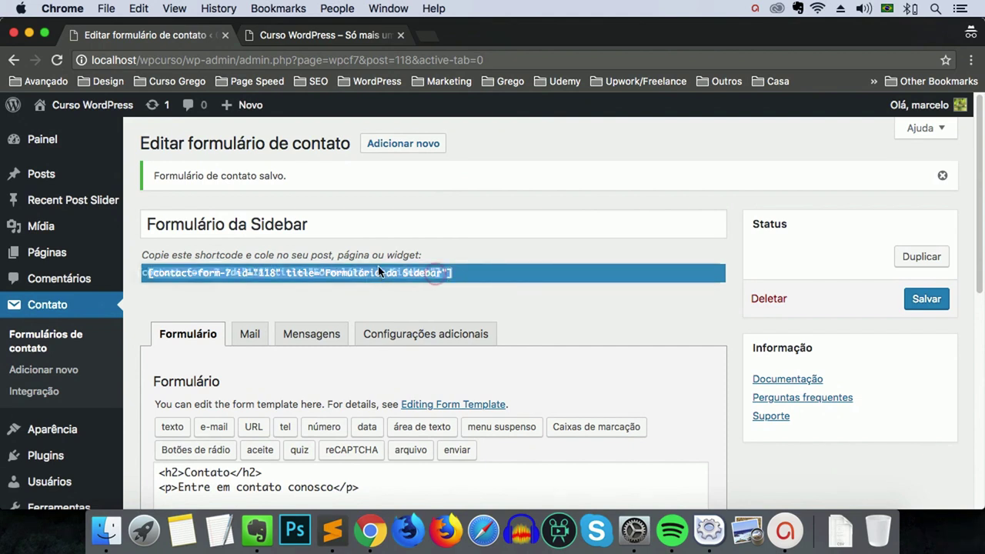
key("super+c")
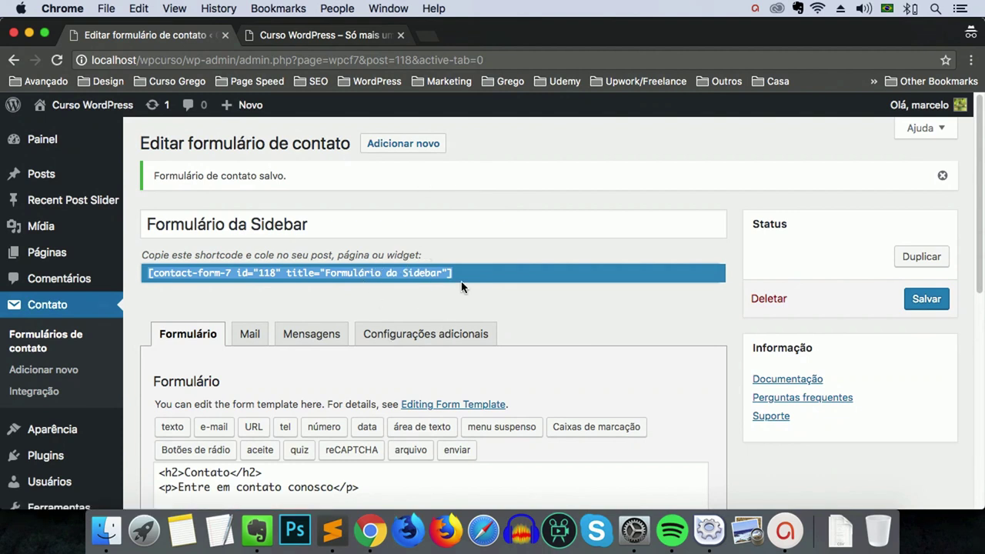
left_click(322, 35)
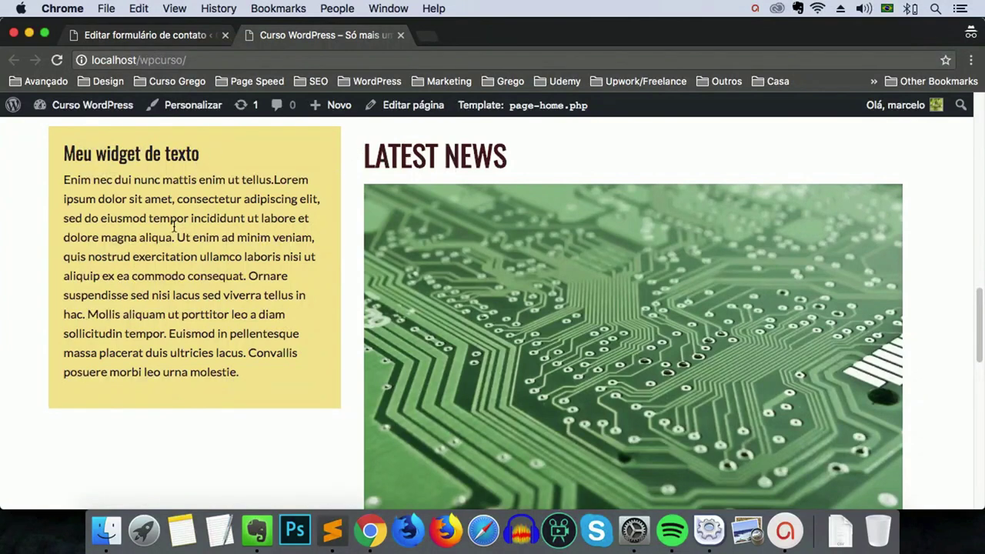
scroll(282, 193, "up", 1)
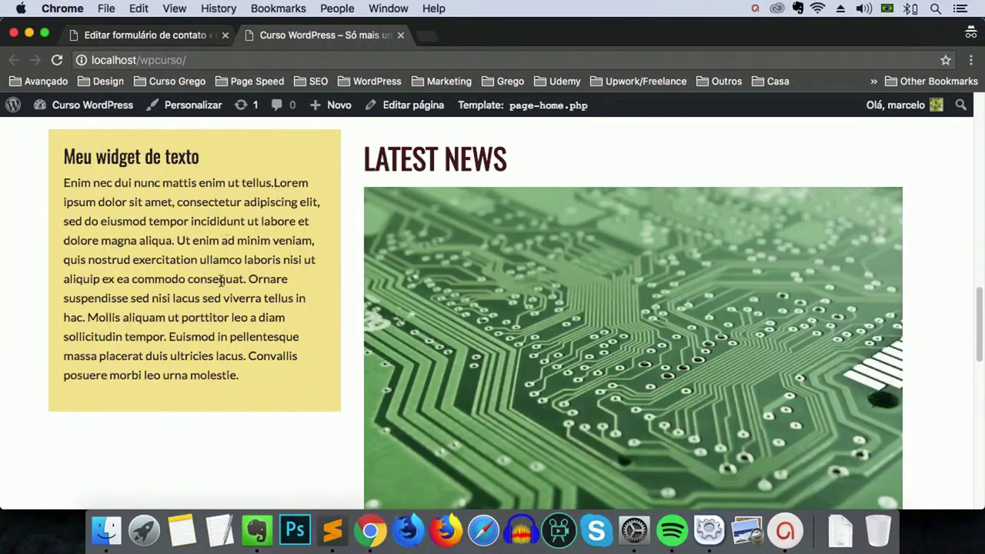
left_click(175, 37)
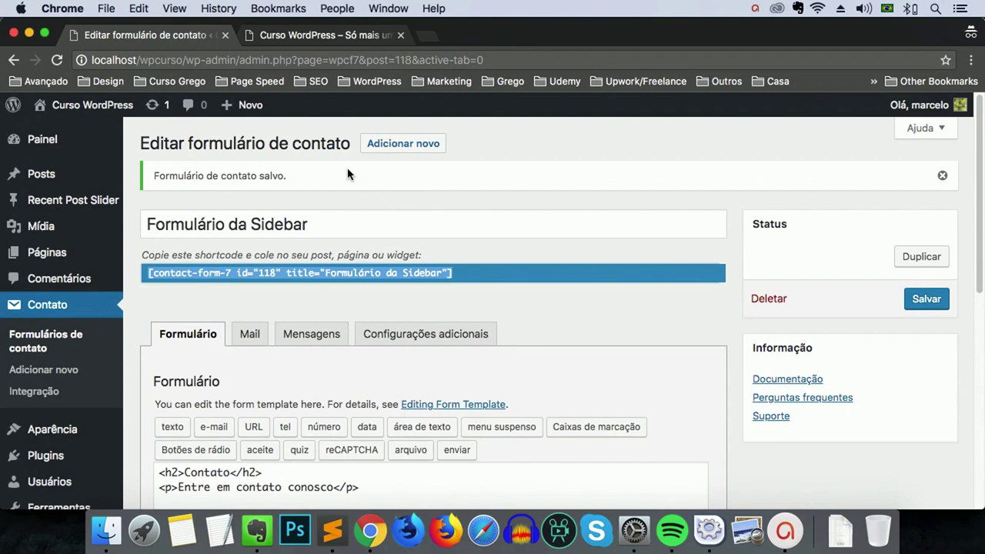
Replace the content of the Home Page Sidebar's text widget with the shortcode [contact-form-7 id="118" title="Formulário da Sidebar"]
mouse_move(65, 438)
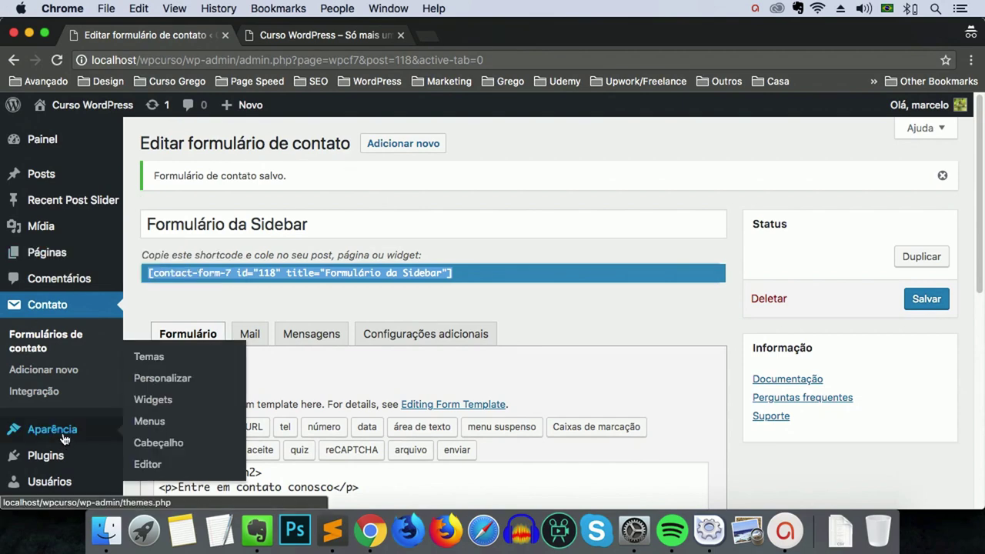
left_click(151, 401)
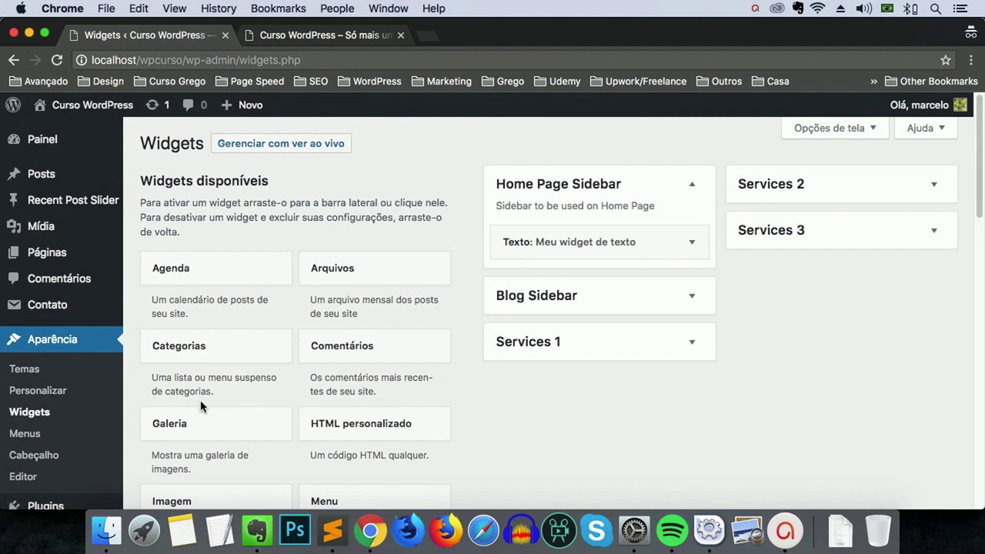
scroll(639, 386, "down", 1)
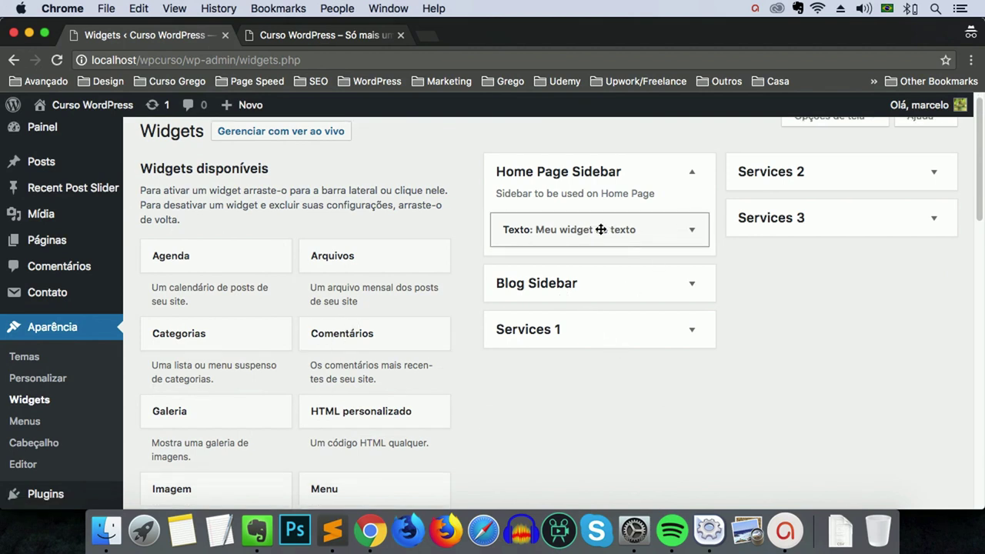
left_click(691, 231)
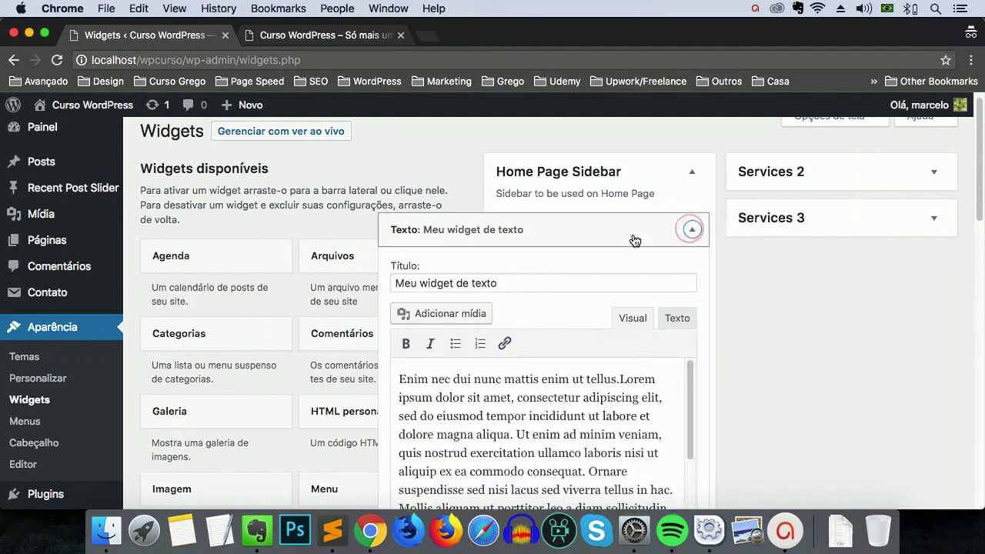
scroll(548, 325, "down", 1)
left_click(516, 367)
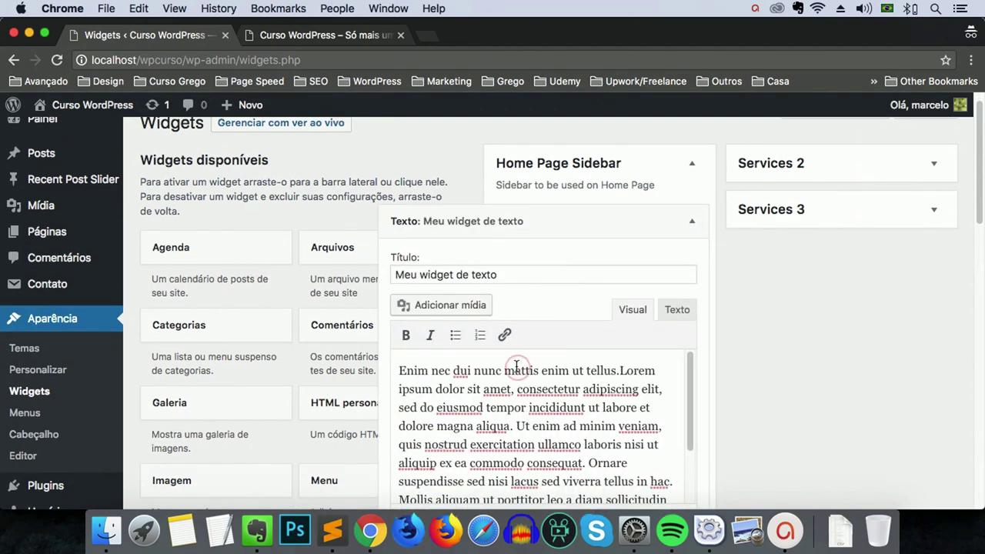
key("super+a")
key("super+v")
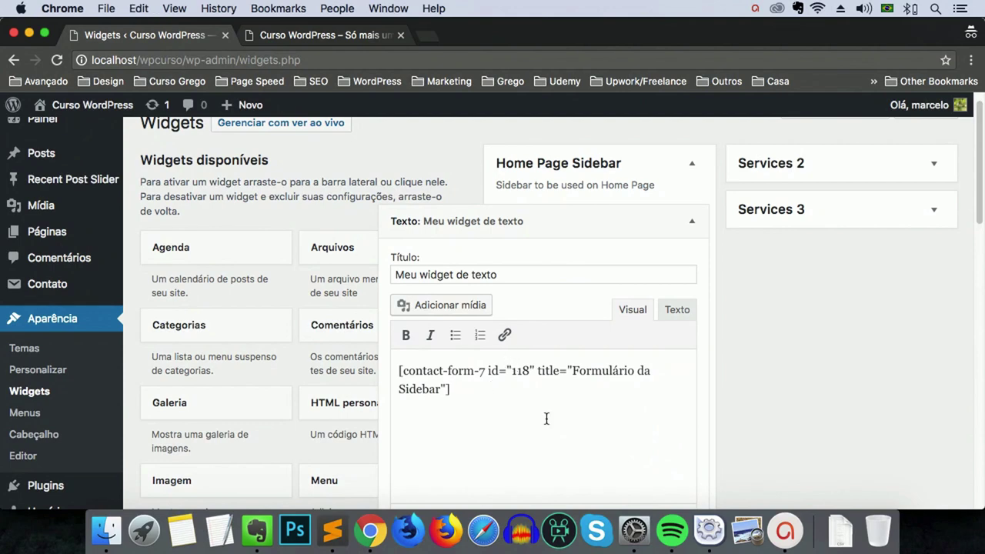
Clear the title of the Home Page Sidebar's text widget and save the widget
left_click_drag(513, 274, 385, 275)
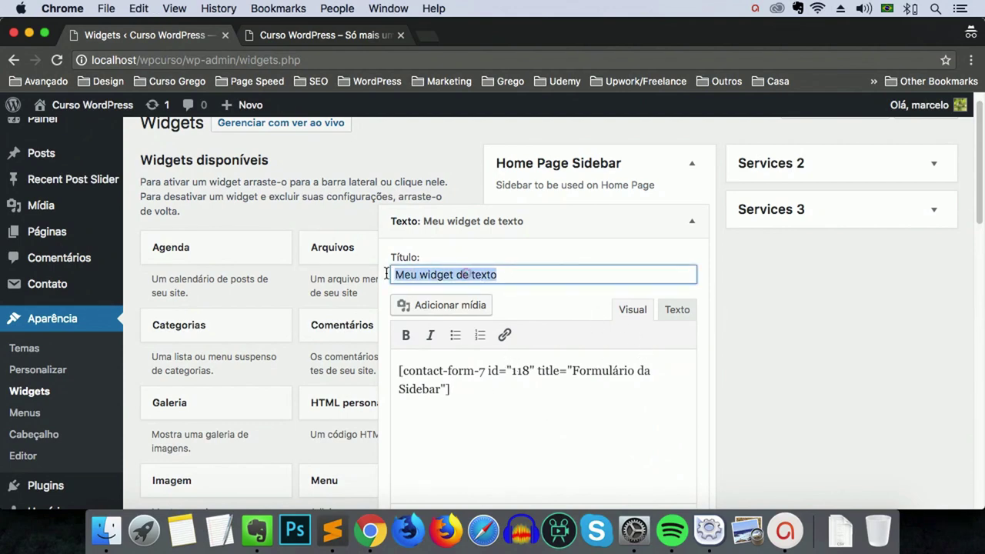
key("BackSpace")
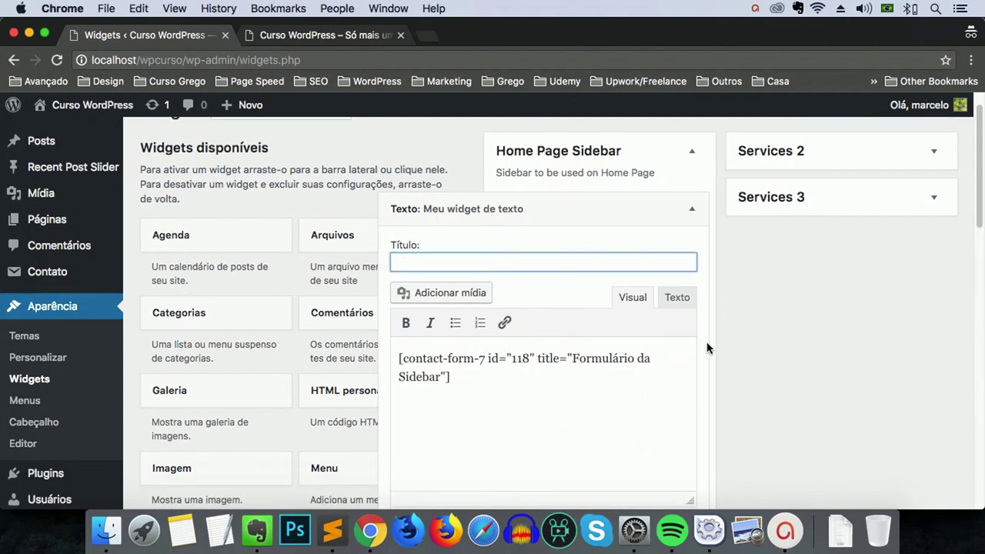
scroll(677, 346, "down", 3)
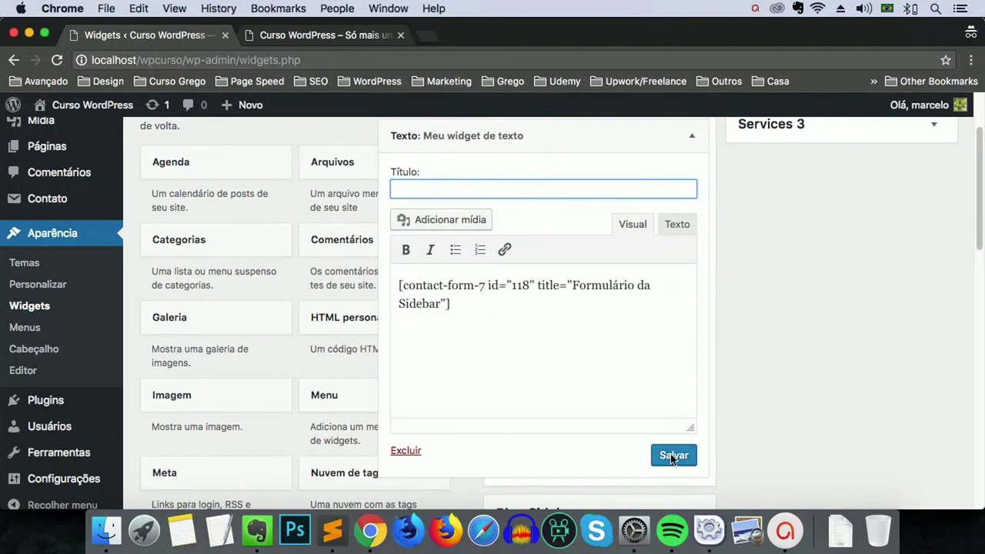
left_click(671, 455)
scroll(833, 406, "up", 2)
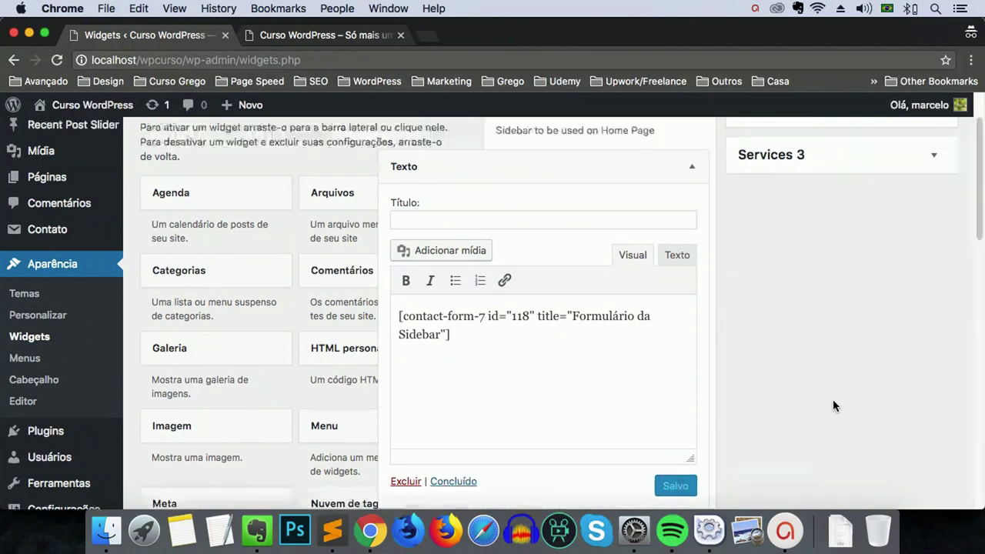
scroll(833, 406, "up", 3)
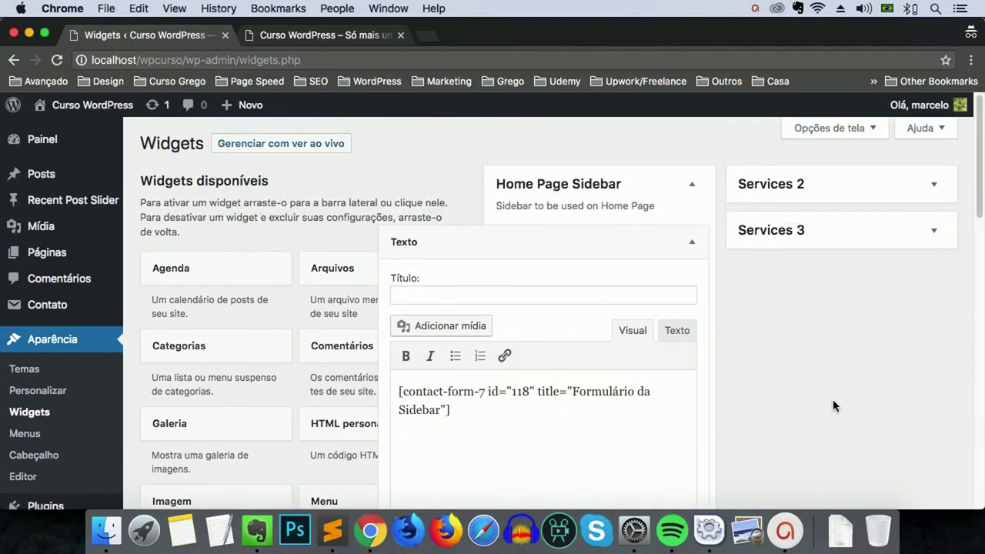
Reload the site's home page and check the contact form in its sidebar
left_click(322, 39)
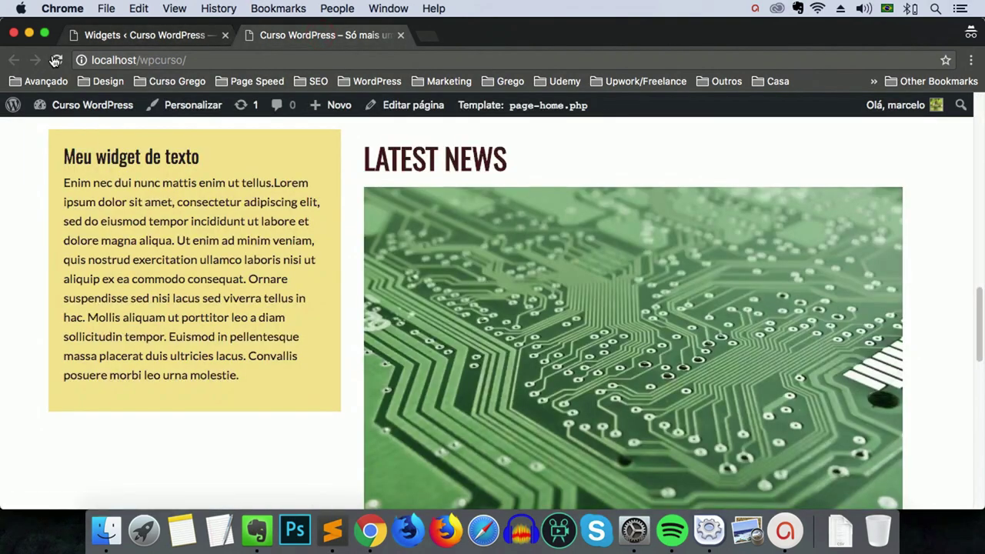
left_click(55, 60)
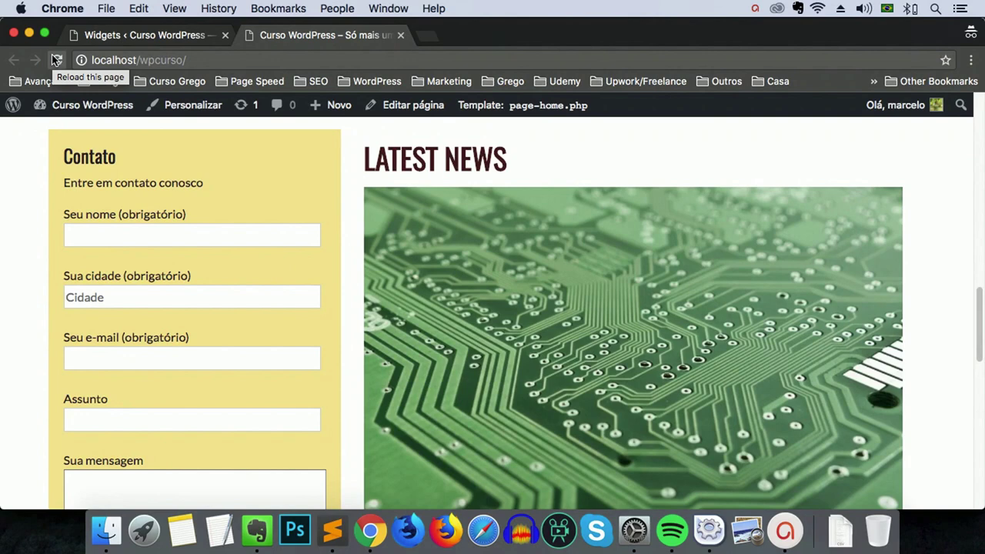
scroll(260, 344, "up", 2)
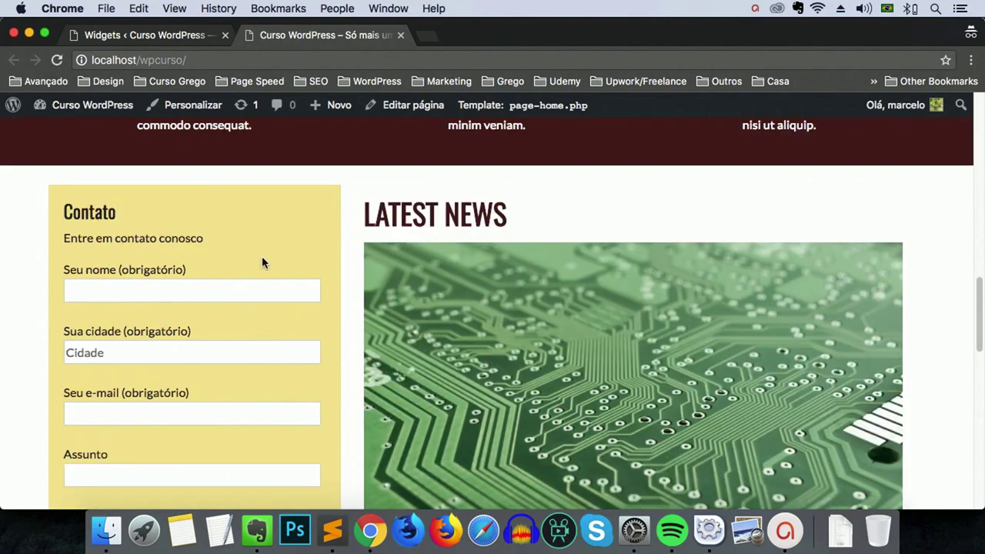
scroll(253, 253, "down", 5)
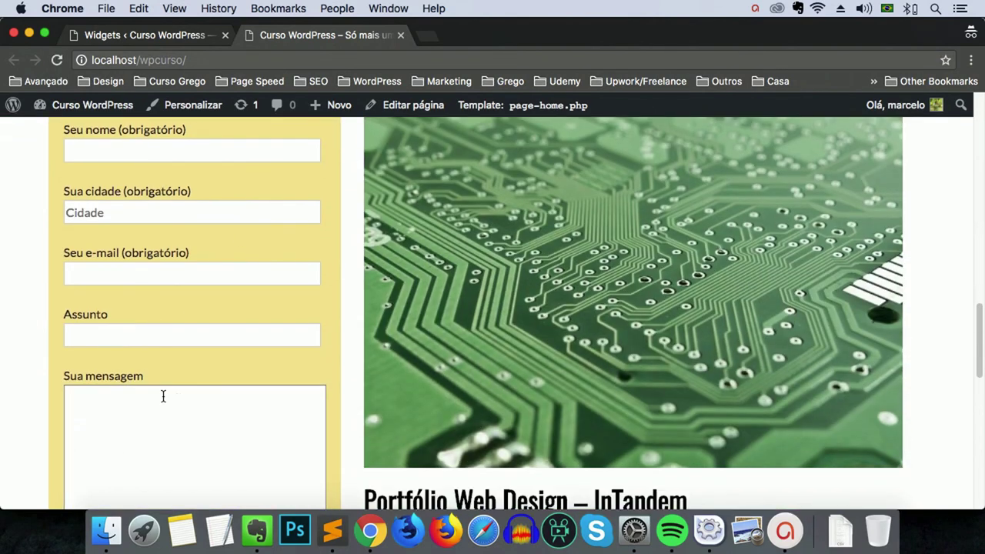
Look over all fields of the sidebar contact form on the home page, including the city field's placeholder
scroll(165, 384, "down", 5)
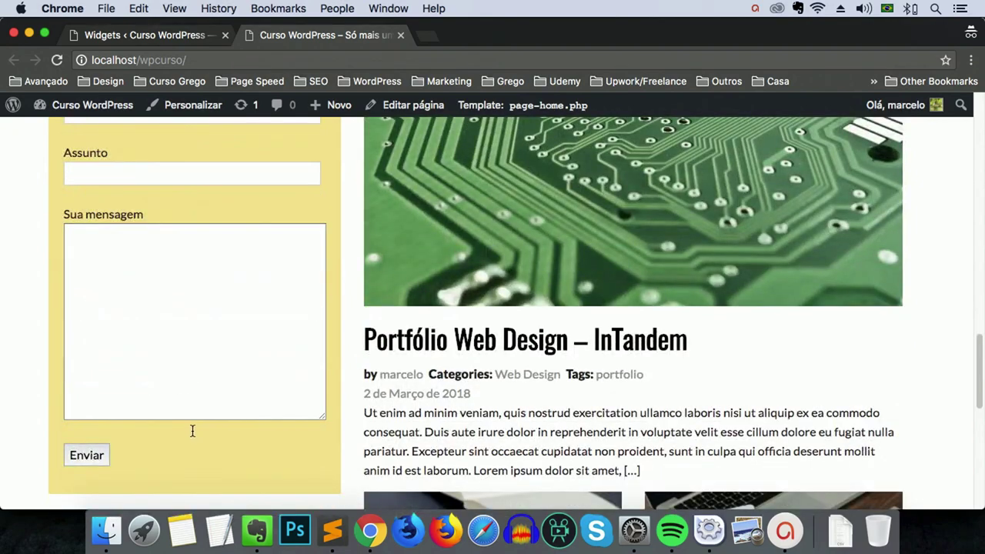
scroll(192, 431, "down", 3)
scroll(192, 431, "up", 5)
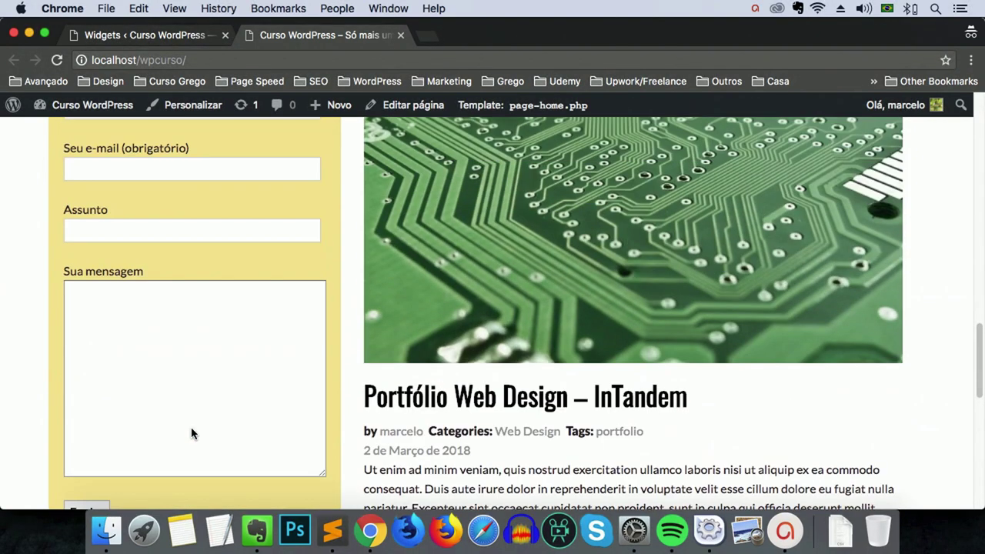
scroll(192, 431, "up", 8)
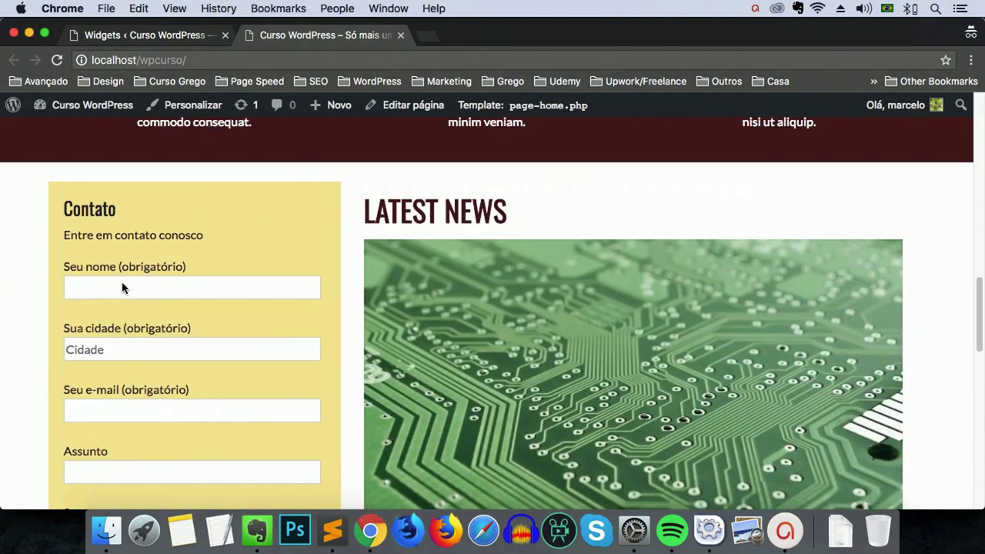
scroll(134, 304, "down", 1)
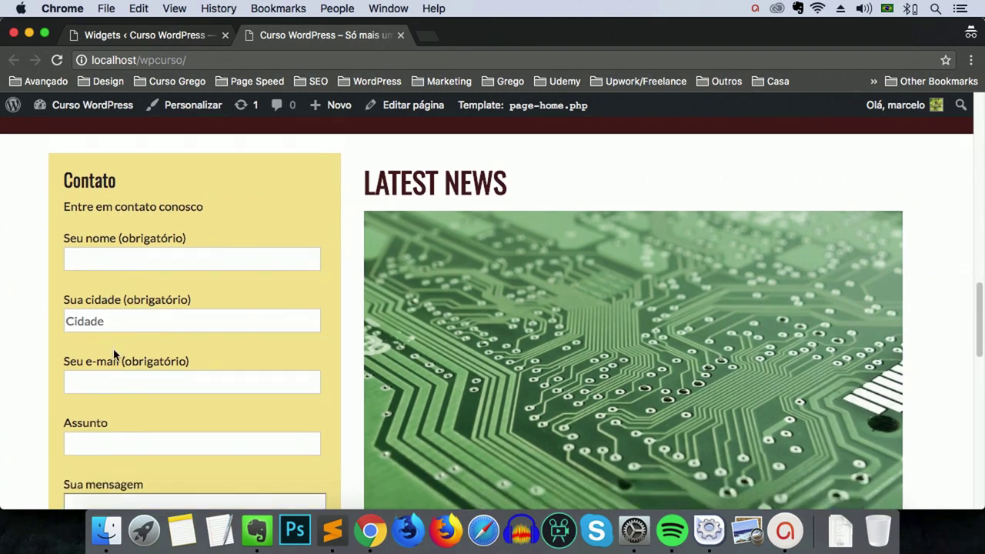
left_click(80, 322)
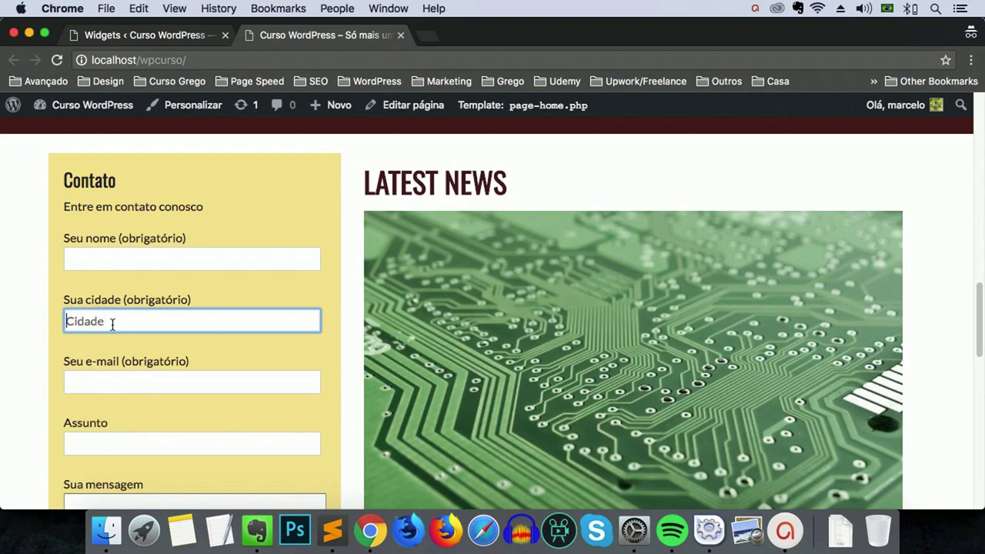
Open the contact form "Formulário da Sidebar" for editing in the WordPress admin and bring its form template into view
left_click(177, 34)
left_click(47, 301)
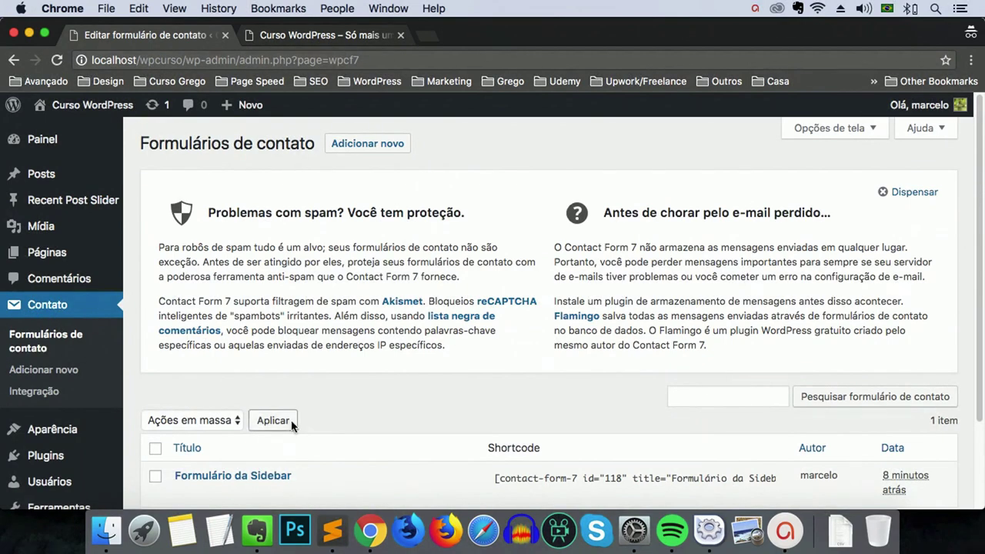
left_click(257, 478)
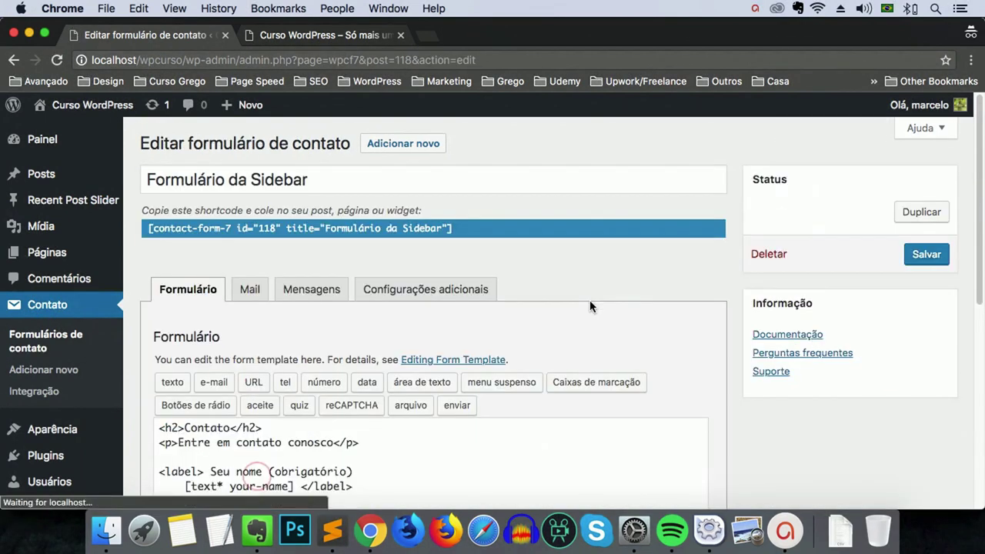
scroll(590, 306, "down", 5)
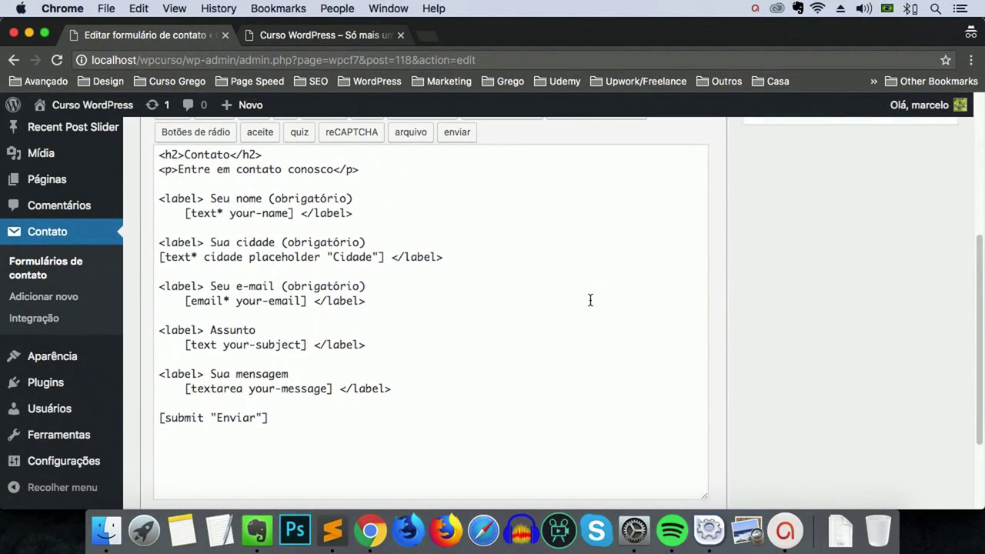
Copy the city field's placeholder attribute into the your-name field and set its text to "Nome"
left_click_drag(249, 262, 379, 262)
key("super+c")
left_click(292, 217)
key("super+v")
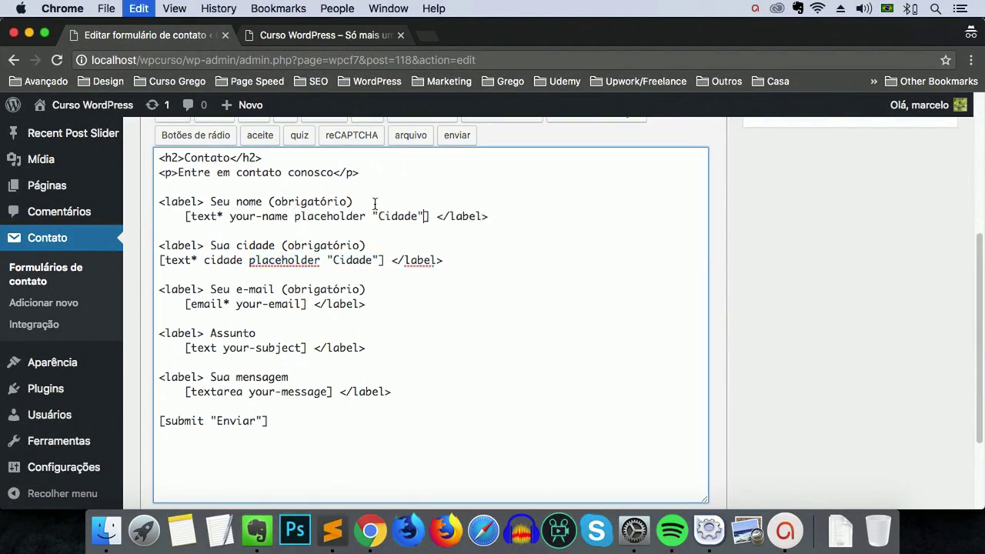
double_click(394, 216)
type("Nome")
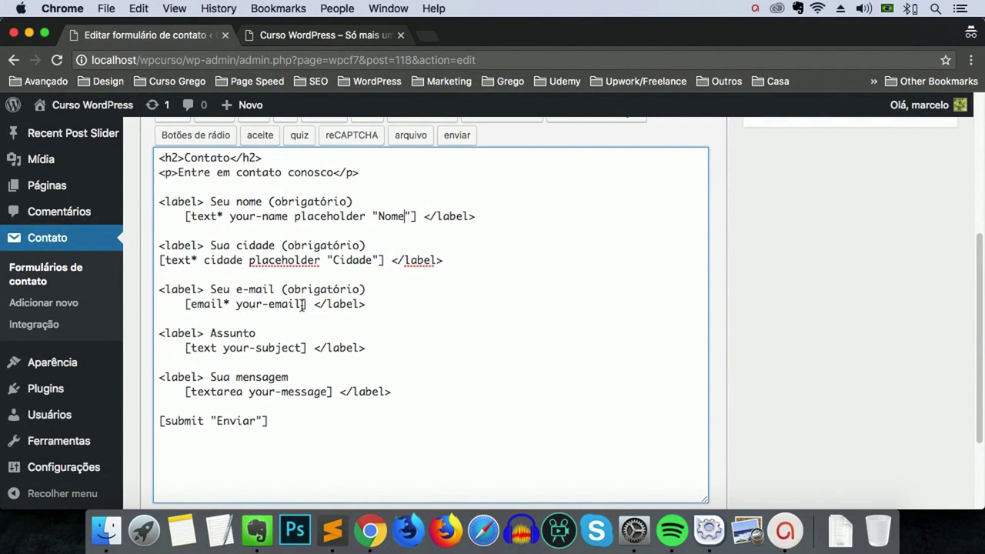
Add the placeholder "Email" to the your-email field and the placeholder "Assunto" to the your-subject field
left_click(306, 304)
key("super+v")
double_click(408, 304)
type("Email")
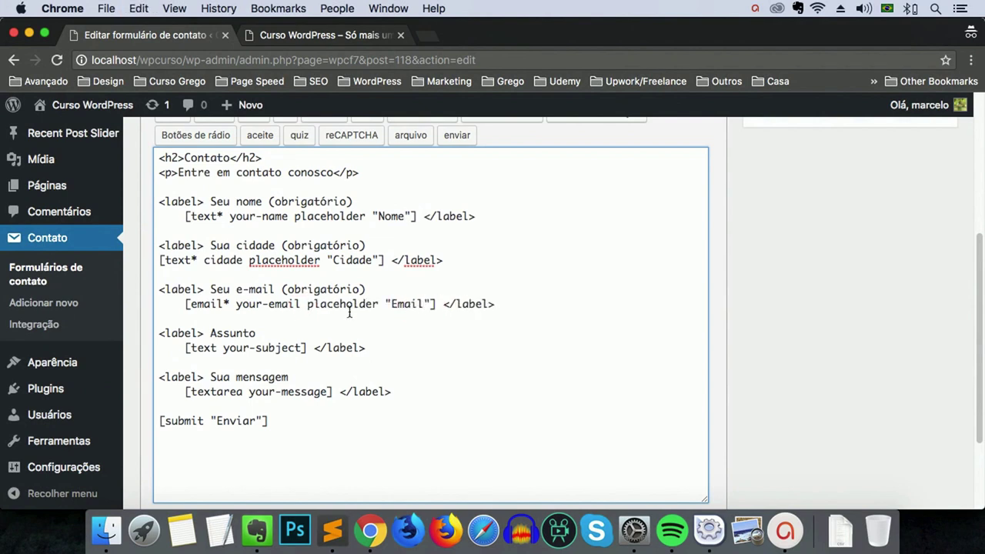
left_click(308, 348)
key("super+v")
double_click(408, 348)
type("Assunto")
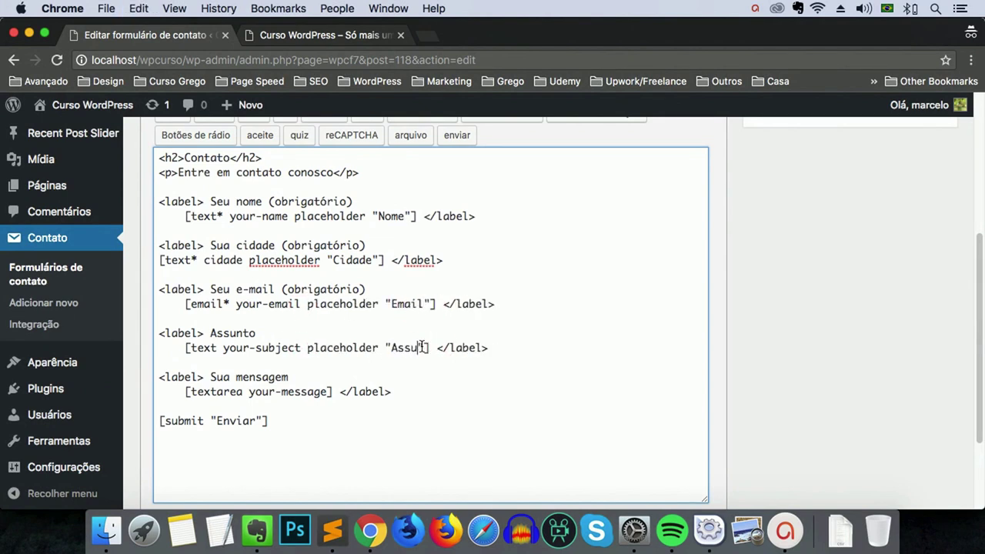
Add the placeholder "Mensagem" to the your-message field and save the contact form
left_click(333, 391)
key("super+v")
double_click(428, 390)
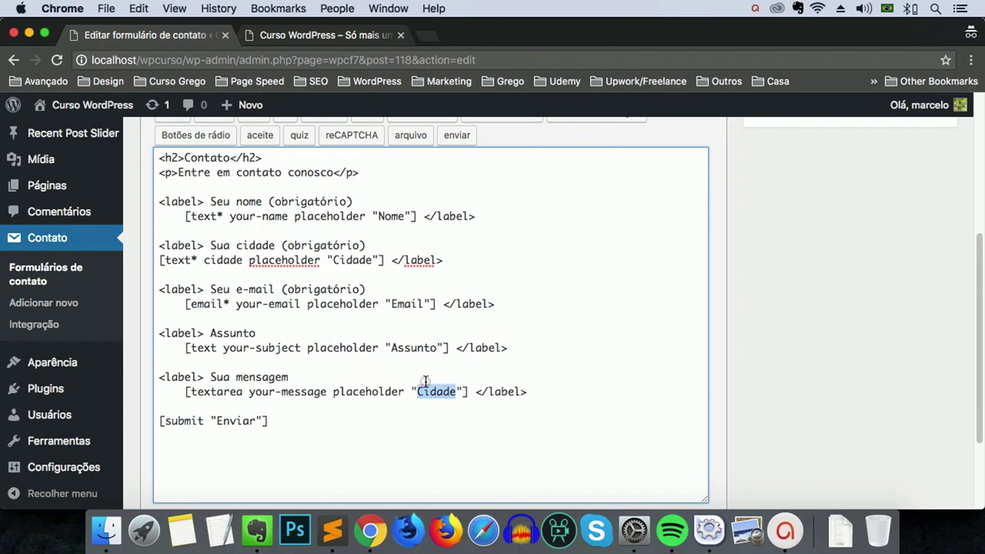
type("Mensagem")
scroll(786, 304, "up", 5)
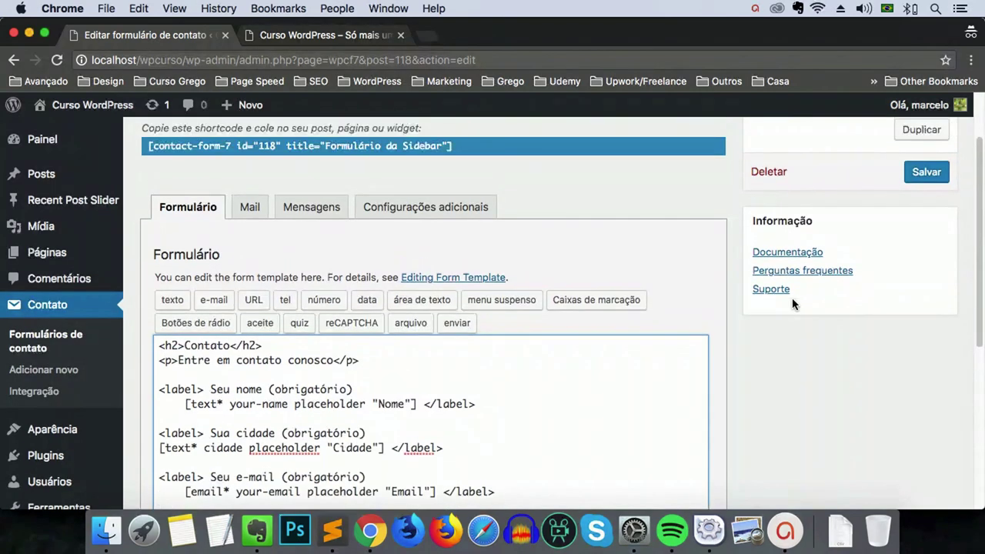
left_click(926, 169)
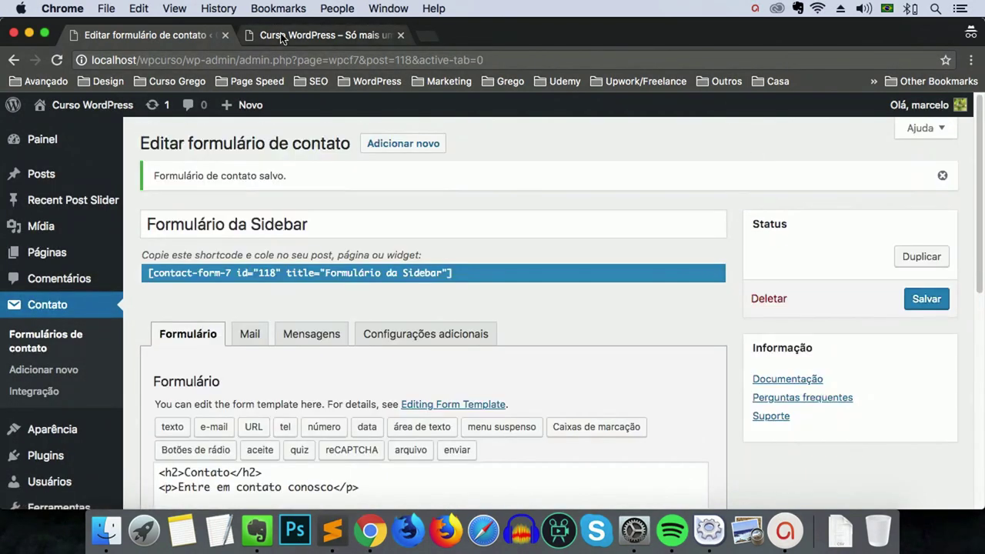
Reload the site's home page and check the placeholders in the sidebar contact form
left_click(282, 35)
left_click(57, 60)
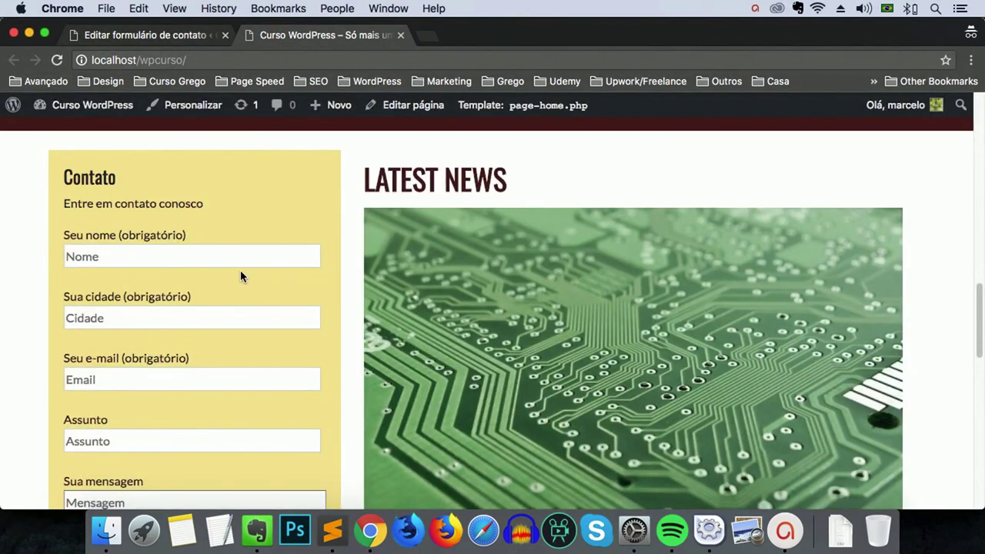
scroll(240, 273, "down", 2)
scroll(240, 270, "down", 5)
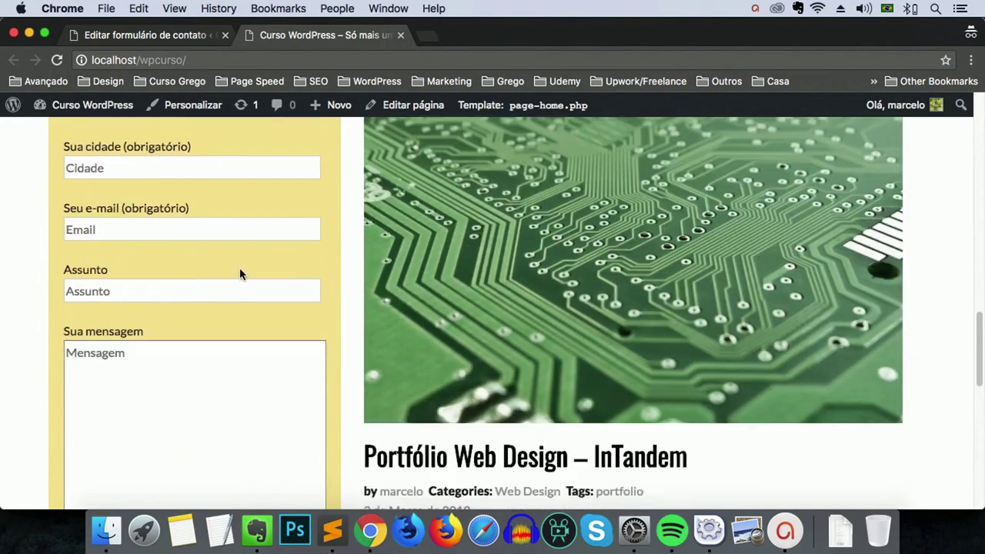
scroll(240, 268, "up", 4)
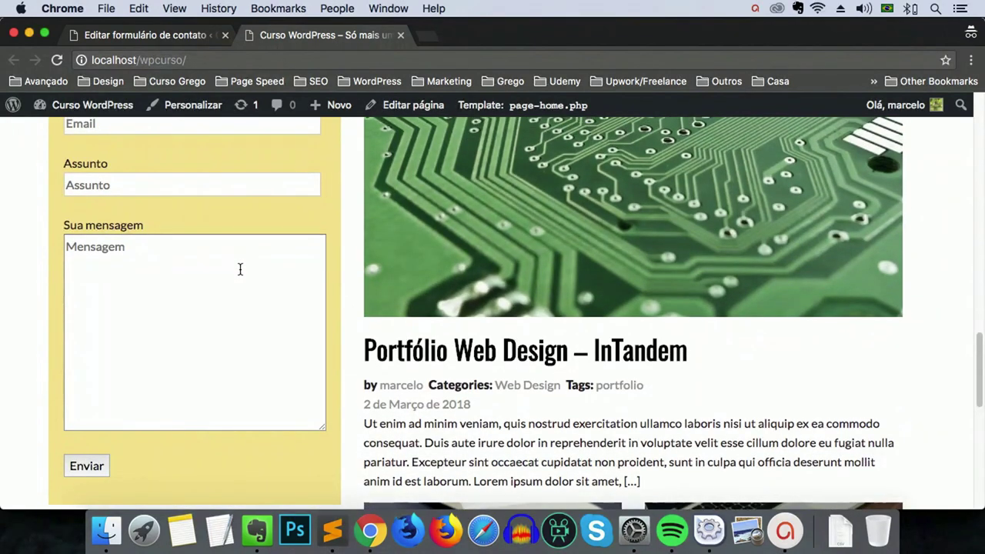
scroll(240, 268, "up", 5)
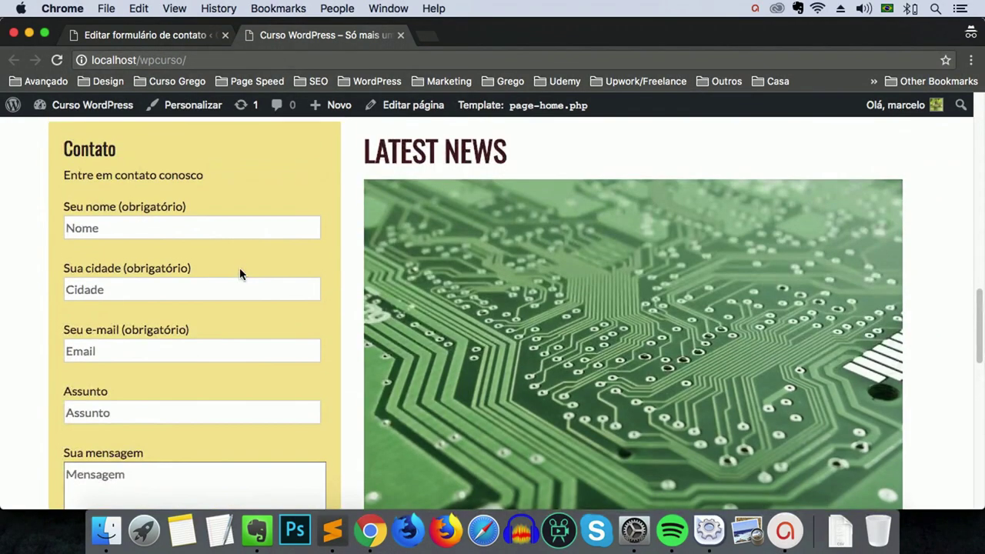
Open the site's Contato page and look over its content down to the footer
scroll(635, 275, "up", 10)
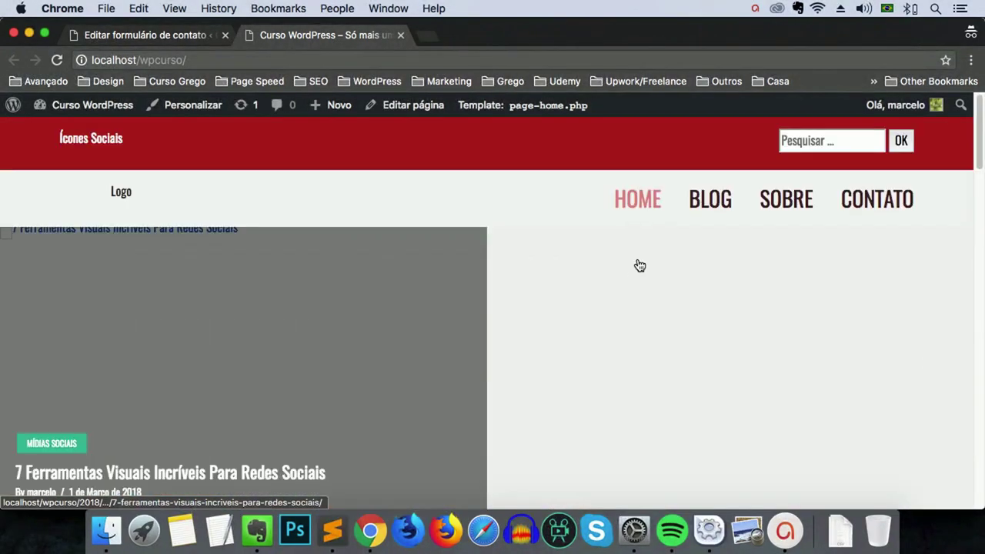
left_click(863, 202)
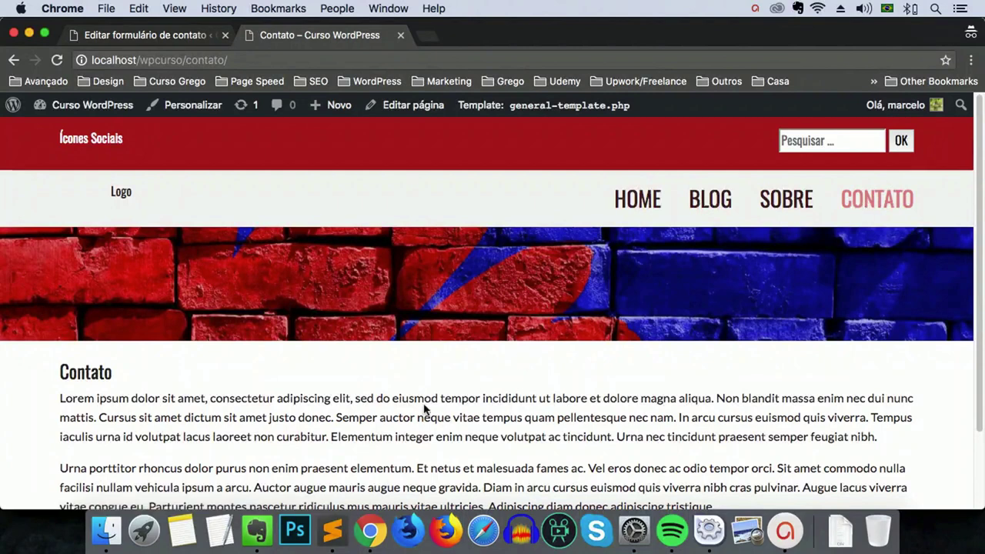
scroll(415, 400, "down", 3)
scroll(530, 367, "up", 3)
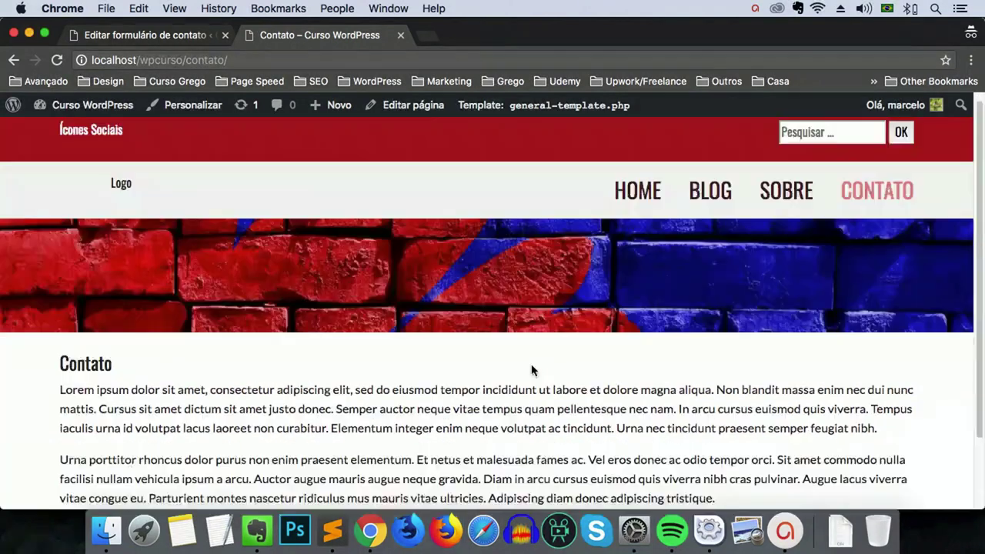
scroll(531, 369, "down", 3)
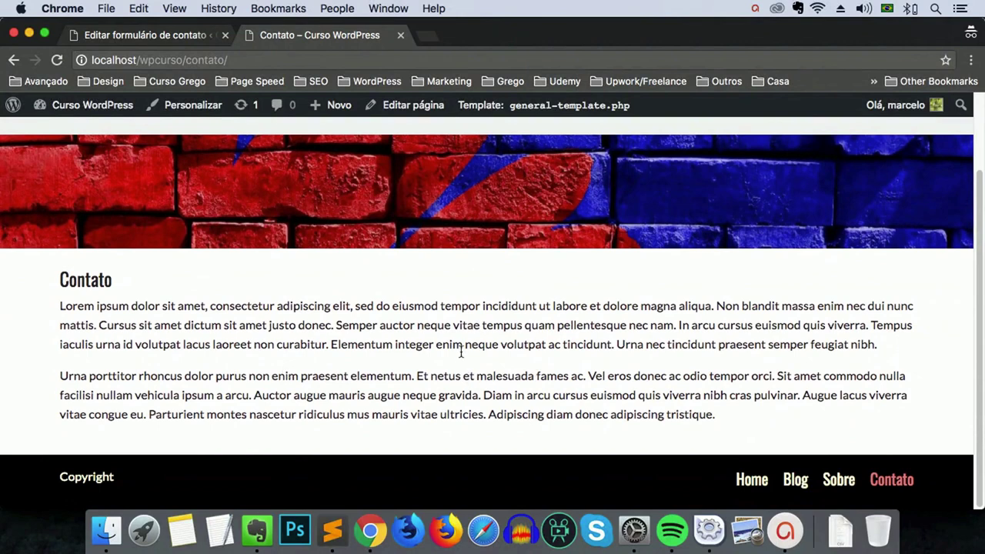
Return to the list of contact forms in the WordPress admin and duplicate "Formulário da Sidebar"
left_click(180, 35)
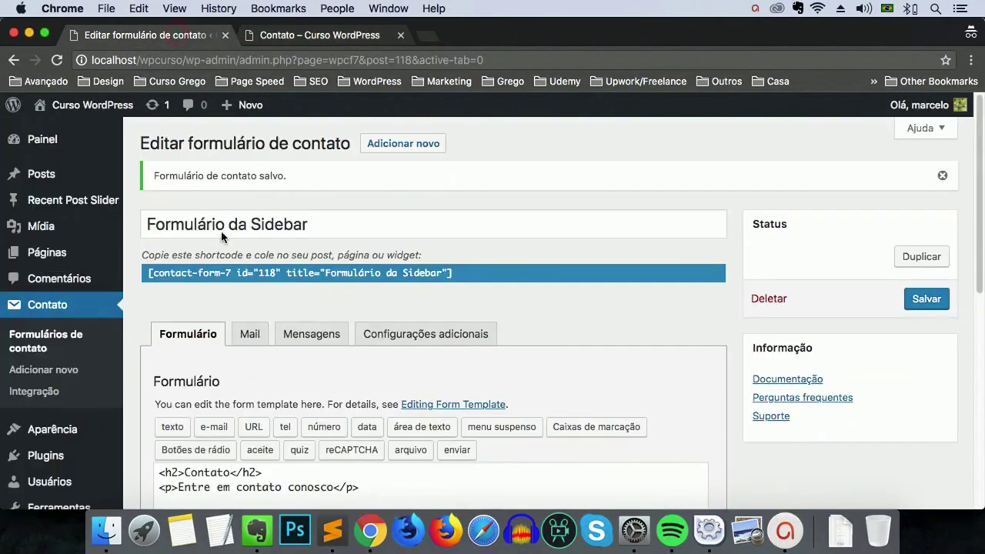
left_click(47, 306)
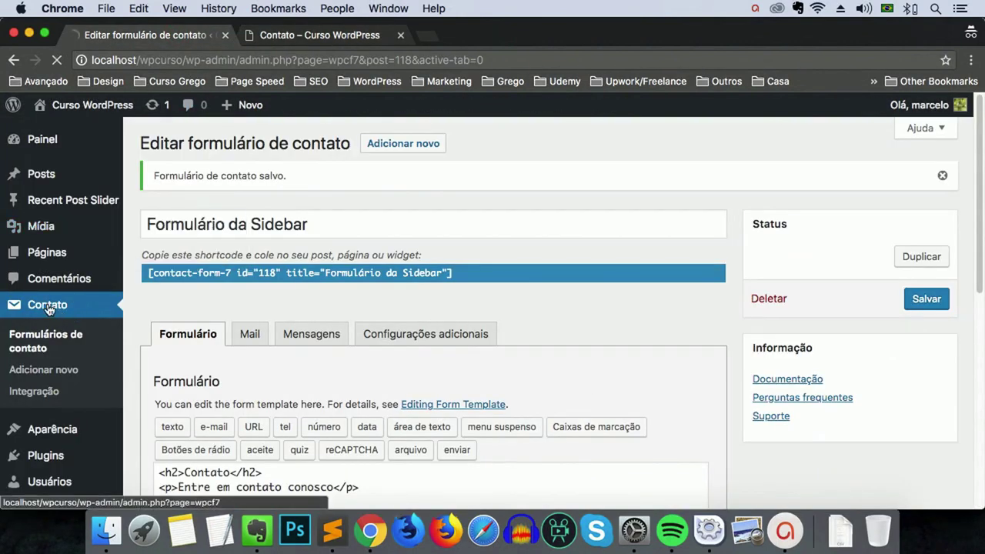
scroll(470, 347, "down", 3)
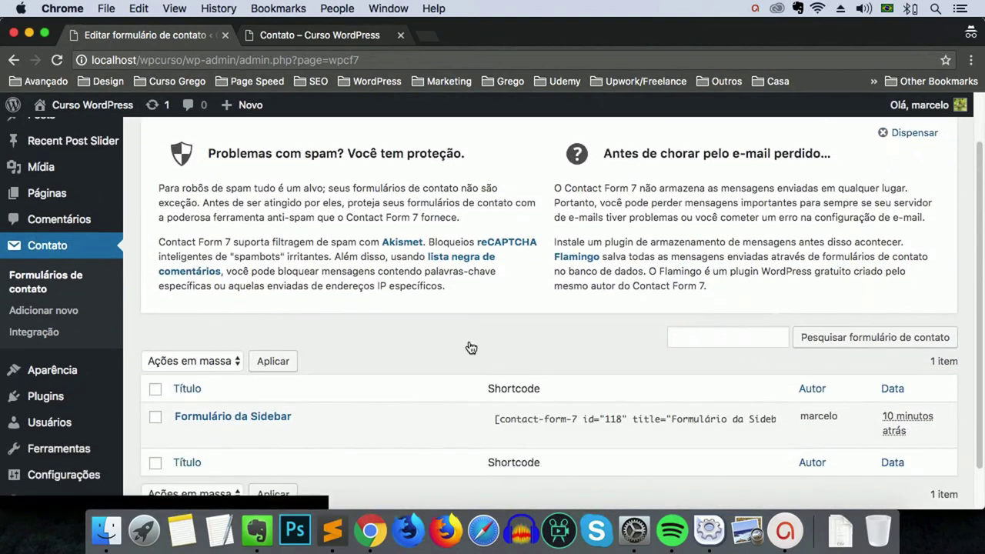
mouse_move(220, 401)
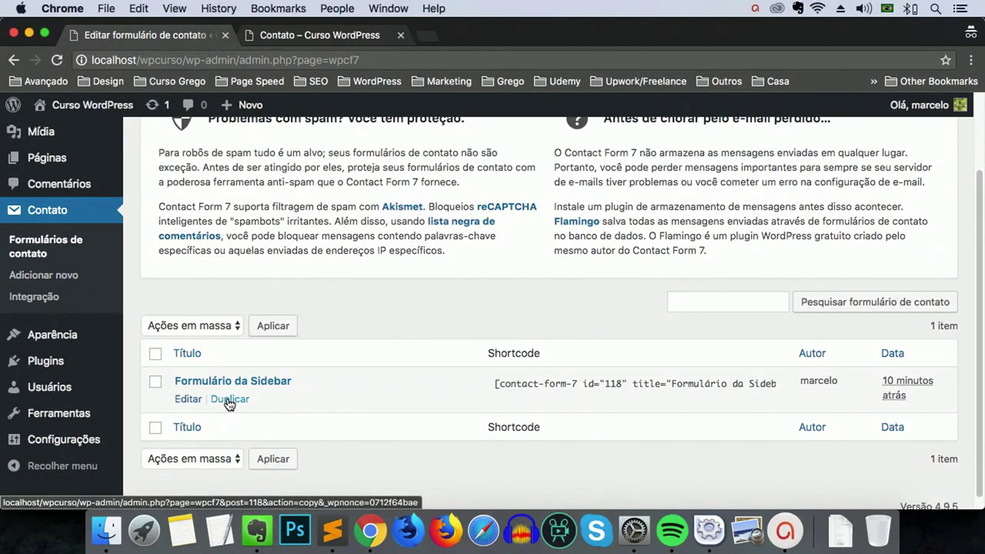
left_click(228, 401)
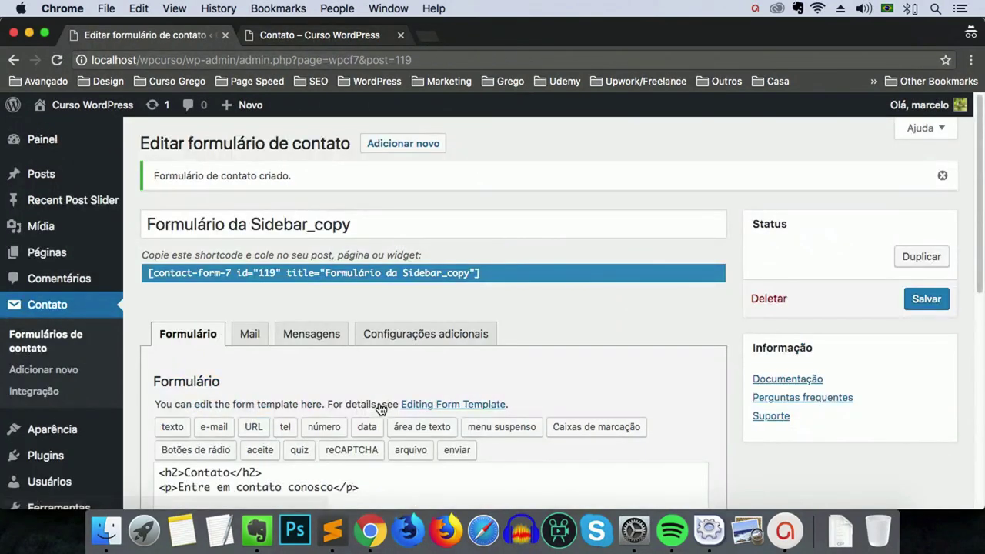
Rename the duplicated contact form as "Formulário da Página Blog"
left_click(316, 222)
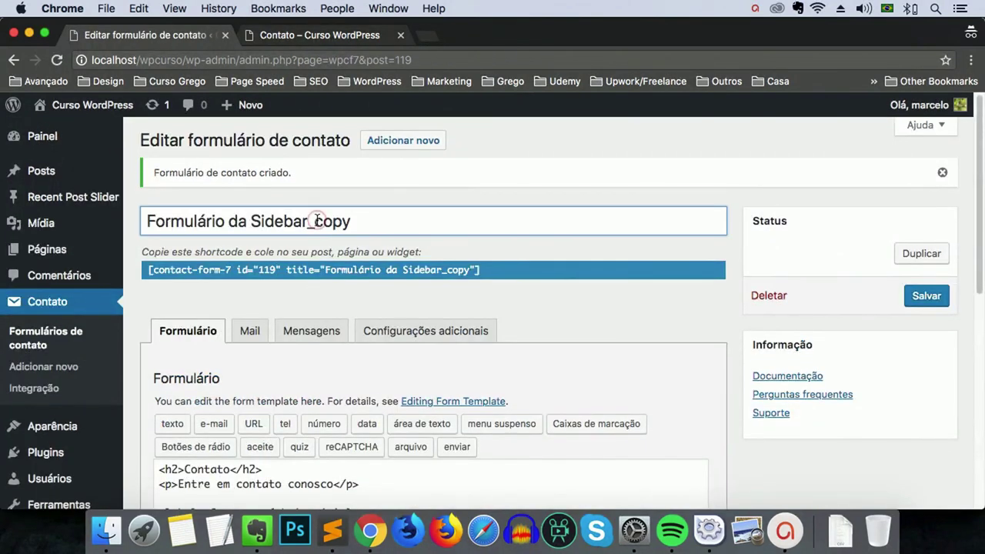
left_click_drag(250, 223, 358, 223)
type("Página ")
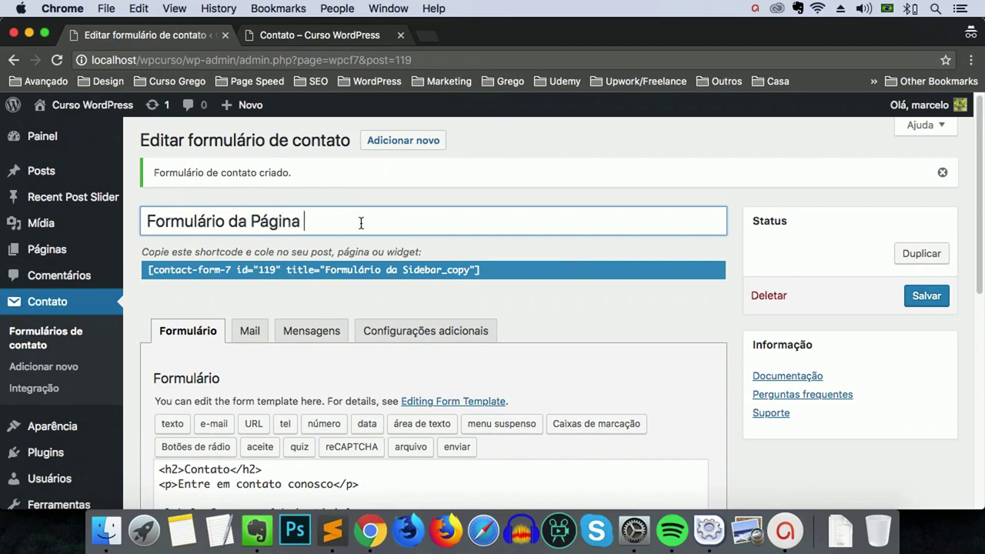
type("Blog")
Delete the "Contato" heading and the "Entre em contato conosco" paragraph from the duplicated form's template
scroll(331, 338, "down", 5)
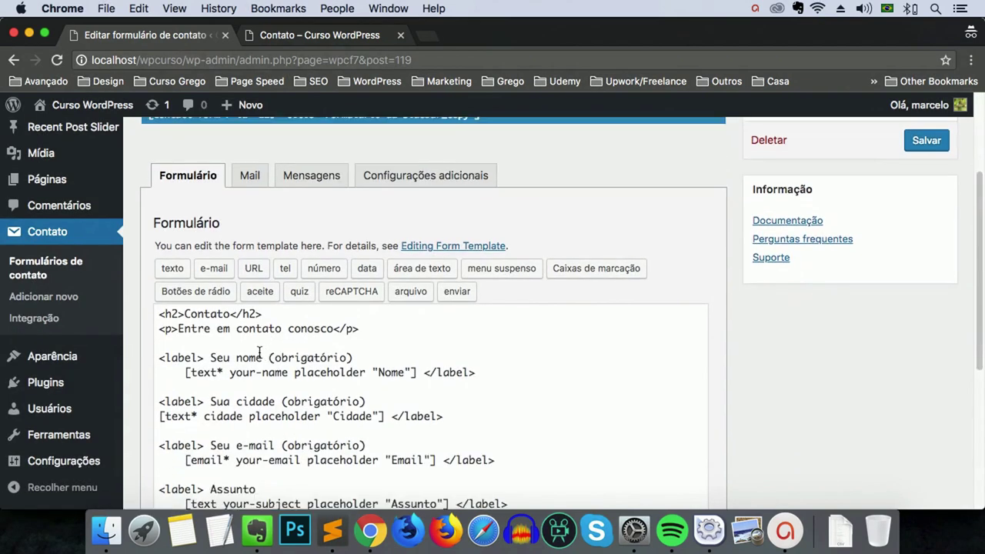
scroll(265, 354, "down", 1)
scroll(231, 339, "down", 2)
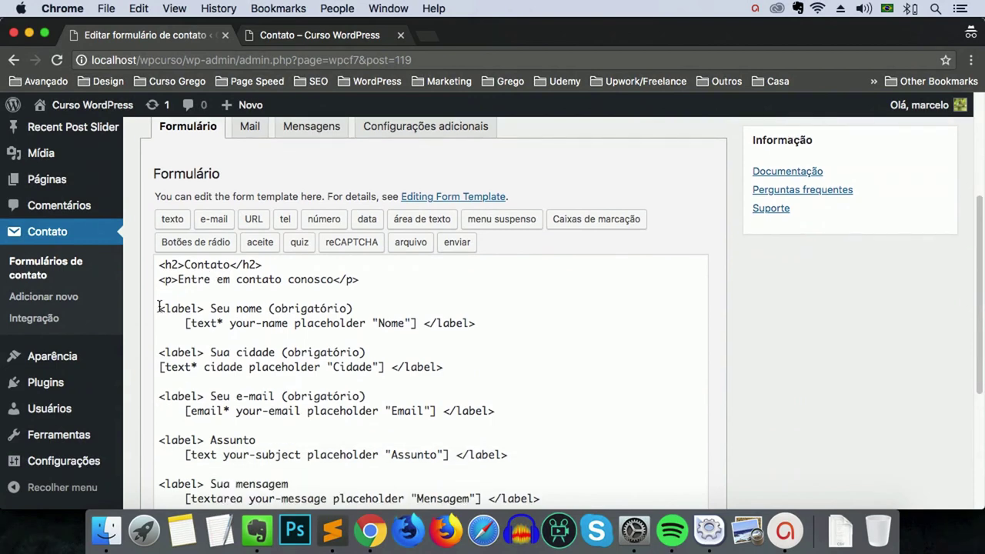
left_click(159, 307)
left_click_drag(160, 308, 150, 256)
key("BackSpace")
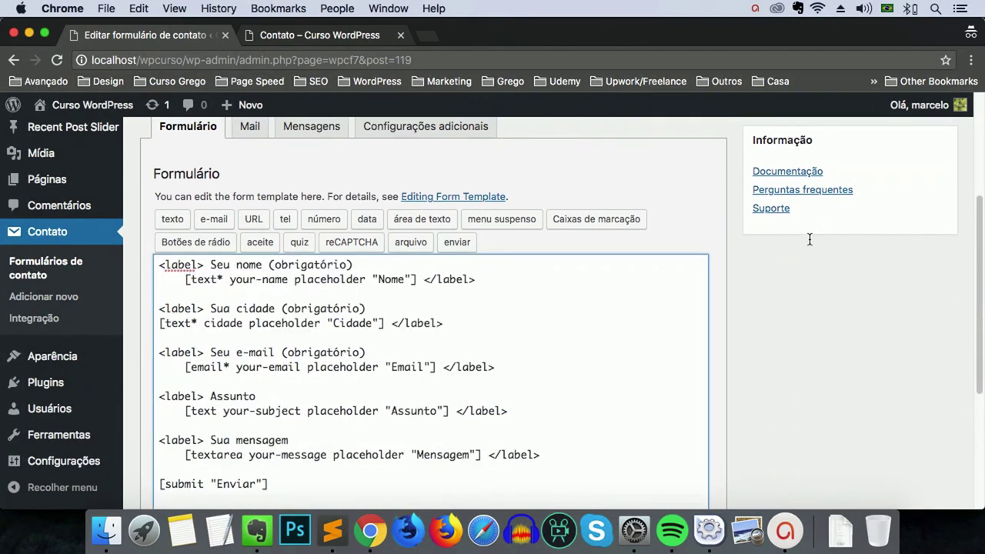
Save the duplicated contact form and copy its shortcode [contact-form-7 id="119" title="Formulário da Página Blog"]
scroll(809, 239, "up", 5)
left_click(923, 203)
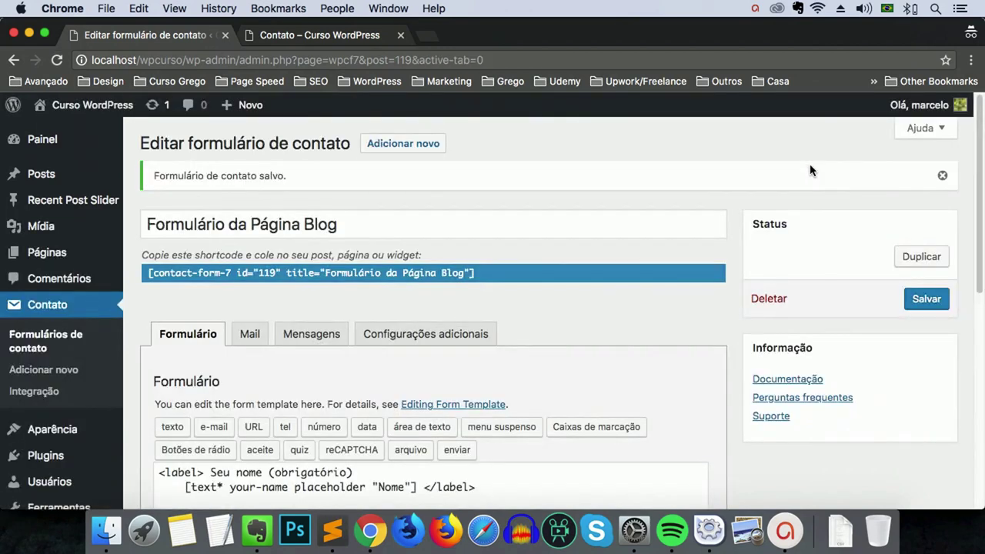
left_click(427, 277)
key("super+c")
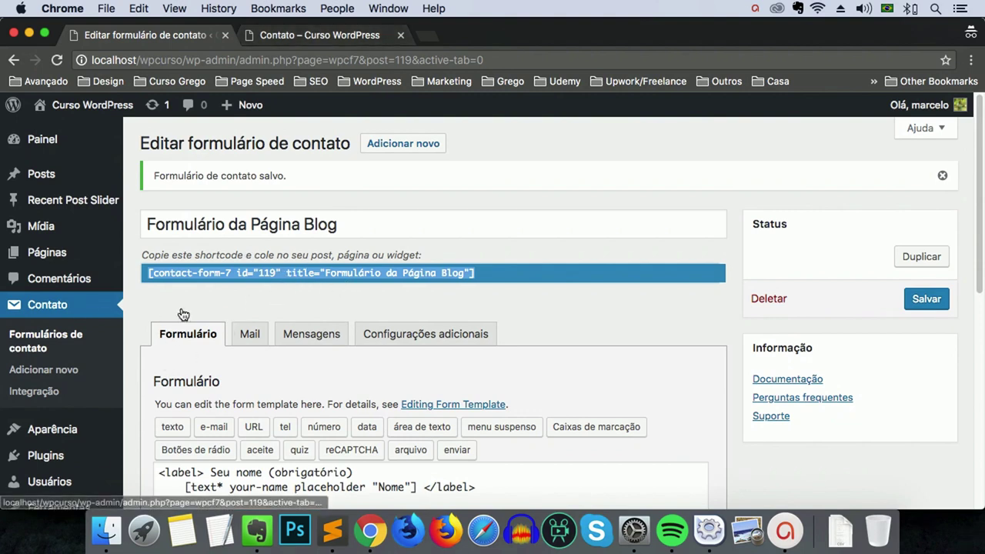
Insert the copied [contact-form-7 id="119" title="Formulário da Página Blog"] shortcode between the two paragraphs of the Contato page and update the page
mouse_move(155, 233)
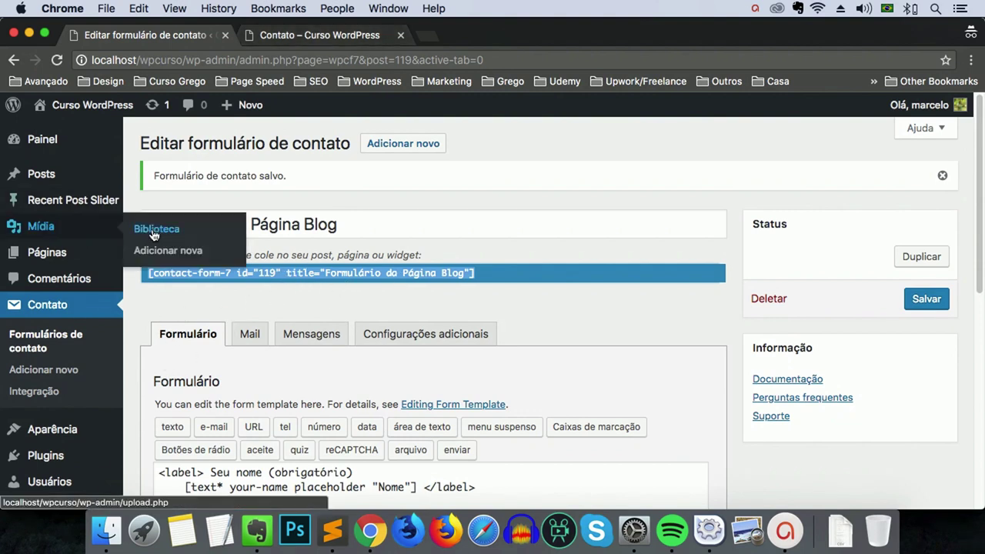
left_click(46, 259)
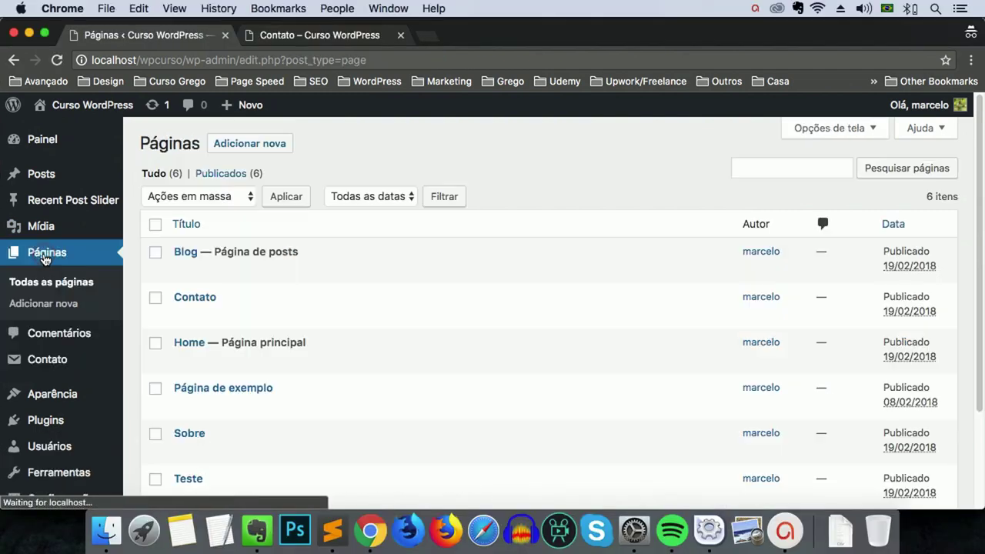
left_click(201, 297)
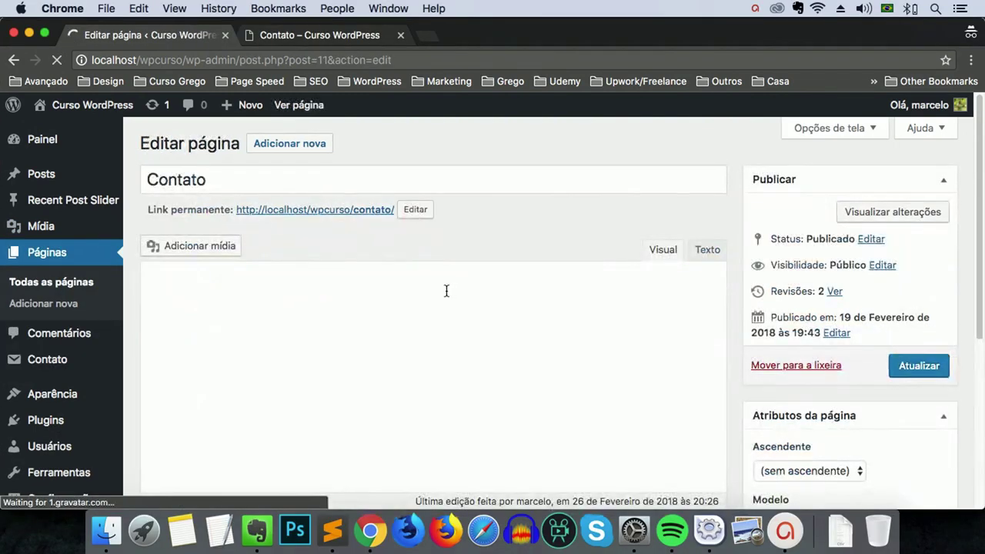
scroll(409, 363, "down", 3)
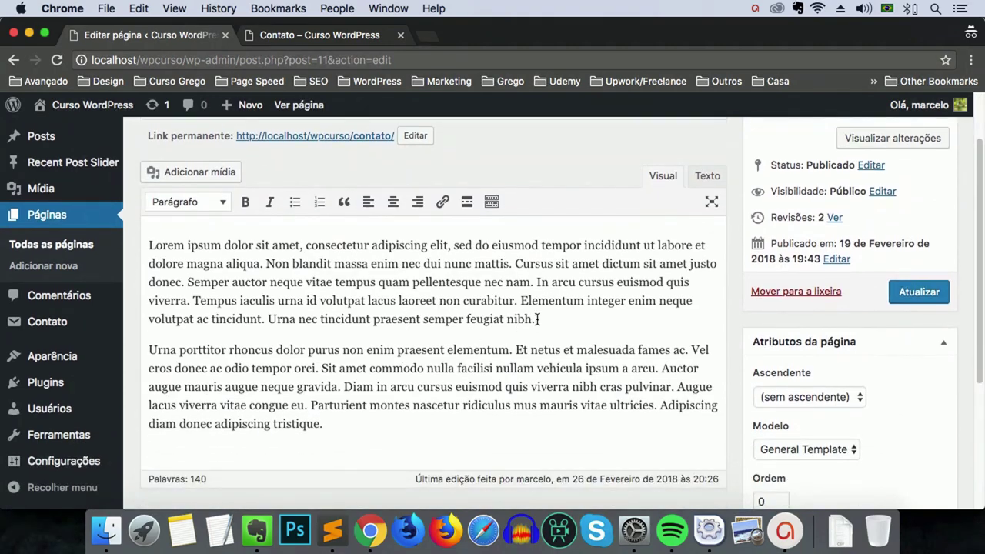
key("Return")
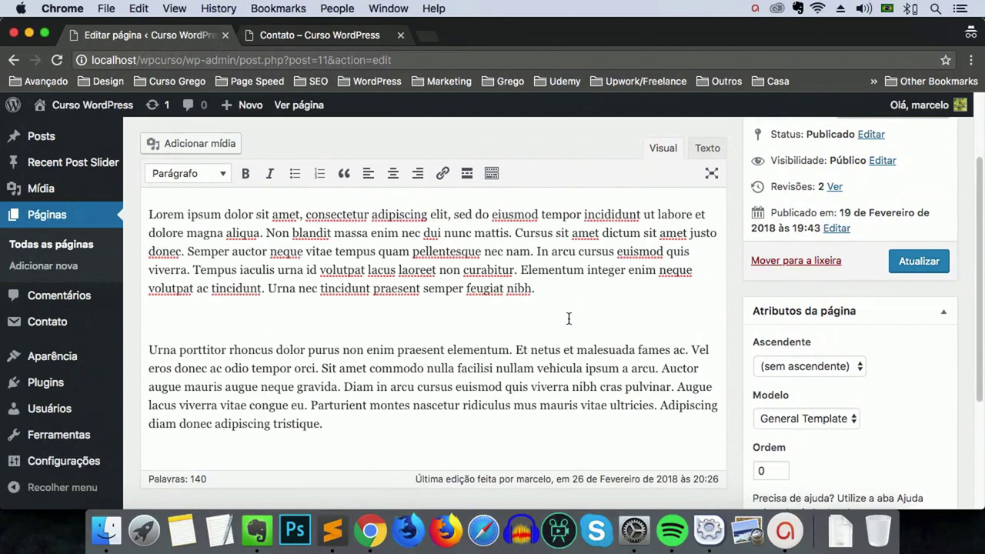
key("super+v")
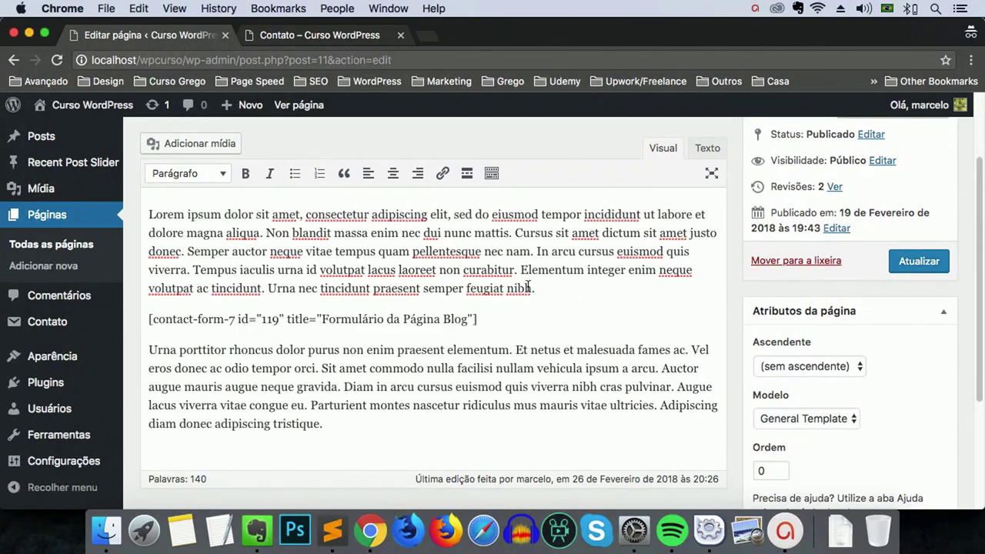
left_click(912, 264)
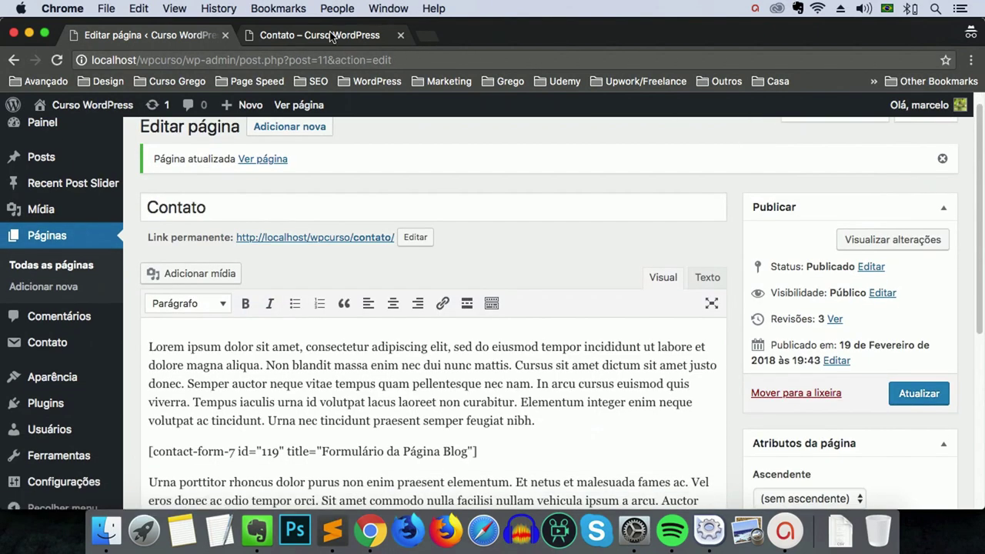
Reload the Contato page on the live site and examine the embedded contact form from its first field to the submit button
left_click(330, 37)
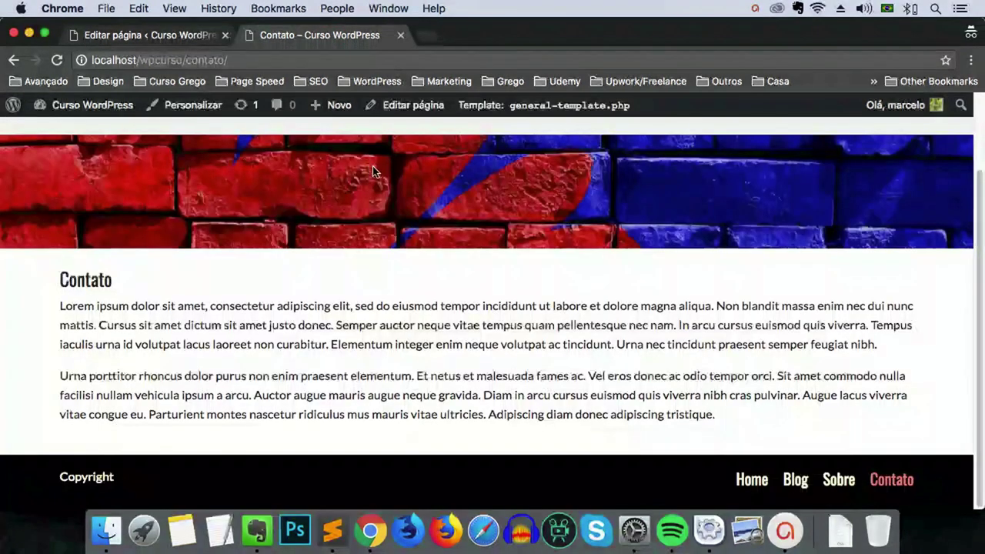
left_click(56, 62)
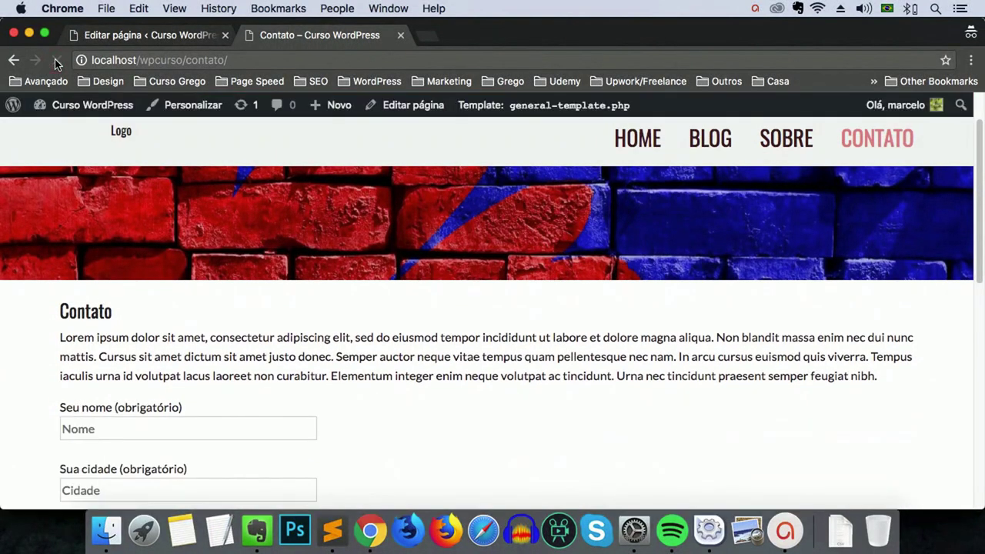
scroll(285, 321, "down", 2)
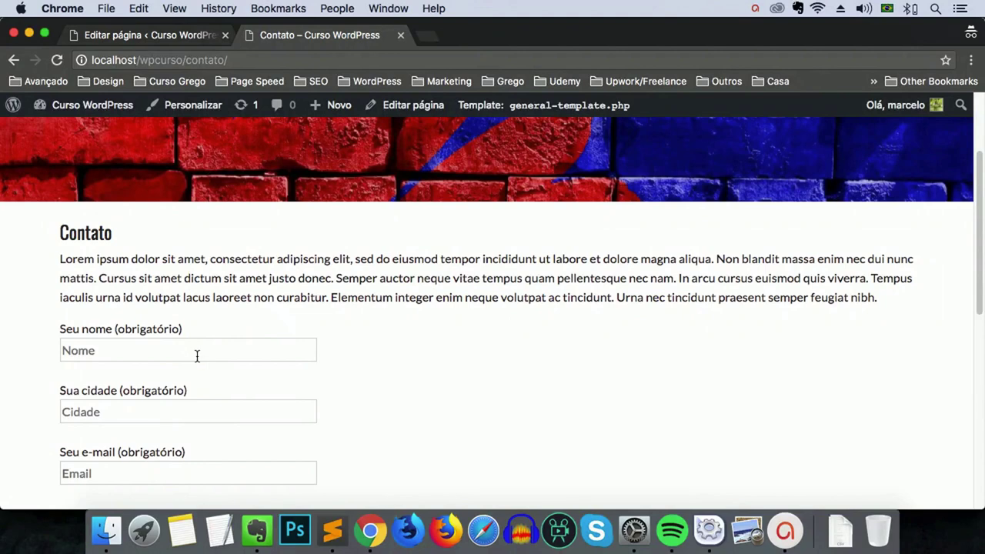
scroll(197, 355, "down", 5)
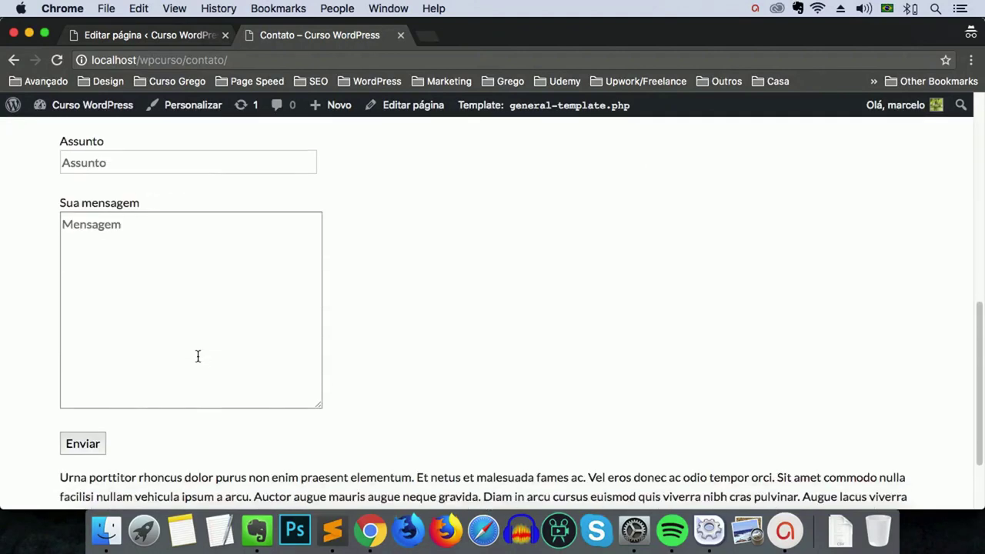
scroll(197, 358, "down", 2)
scroll(197, 360, "up", 5)
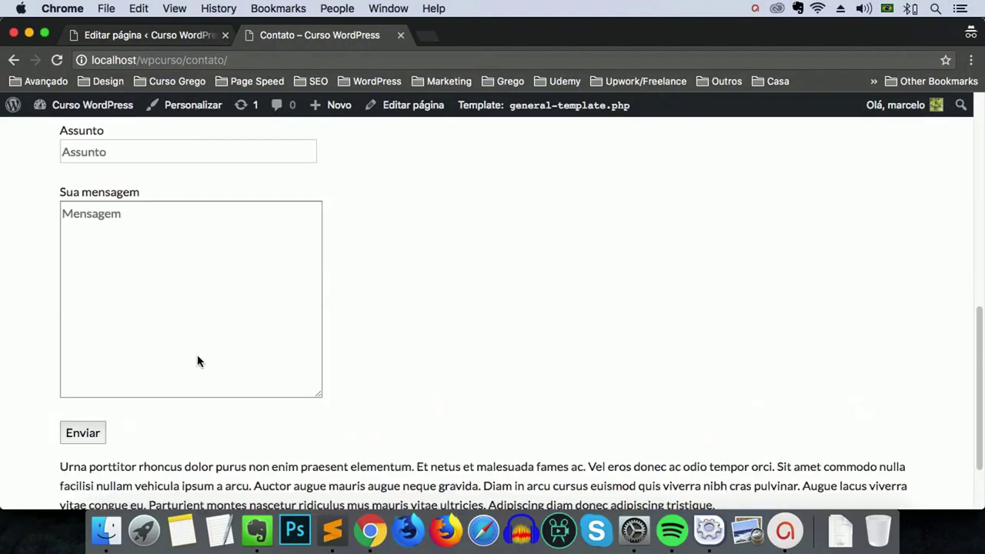
scroll(196, 360, "up", 4)
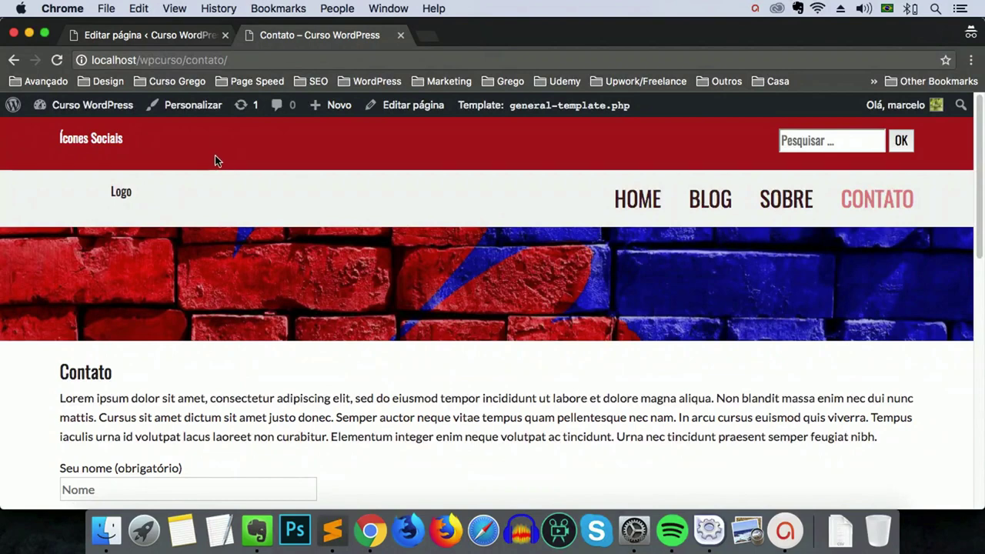
Open the Contact Form 7 documentation from the "Formulário da Página Blog" form's edit page and look through its list of topics
left_click(177, 35)
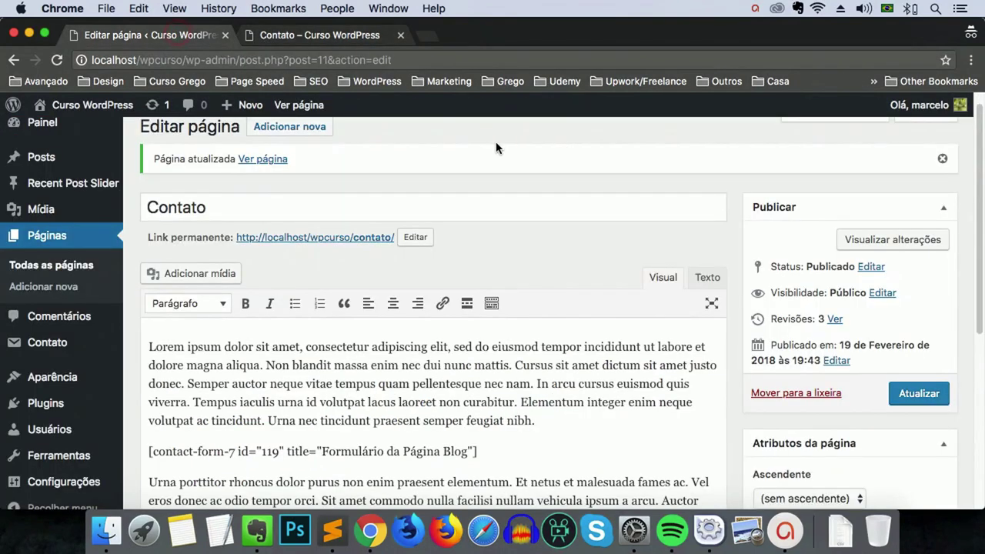
left_click(63, 343)
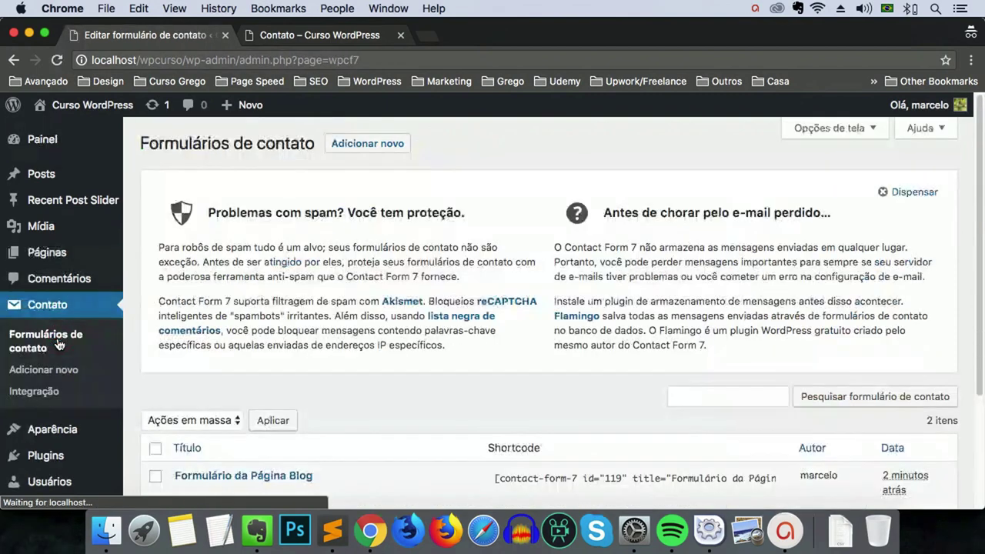
left_click(292, 476)
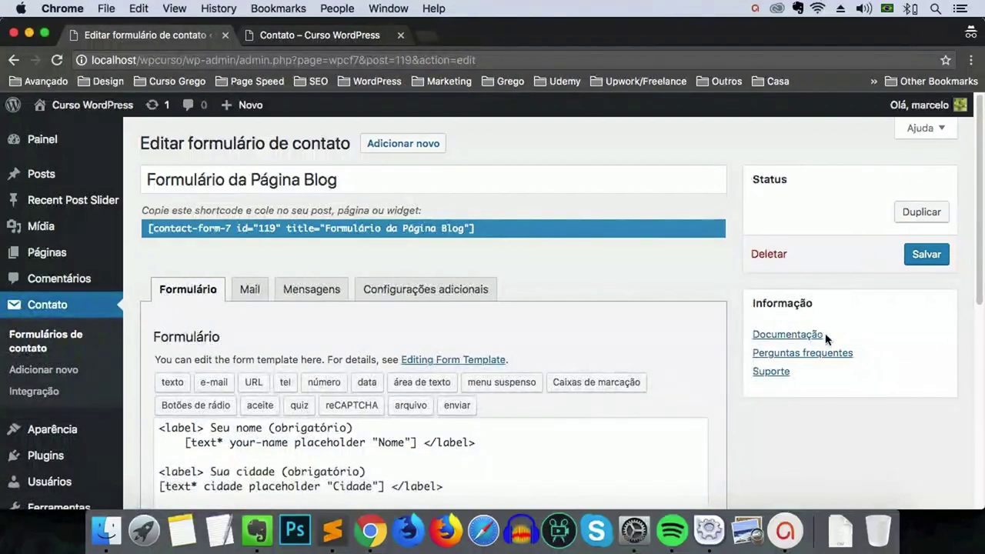
left_click(797, 337)
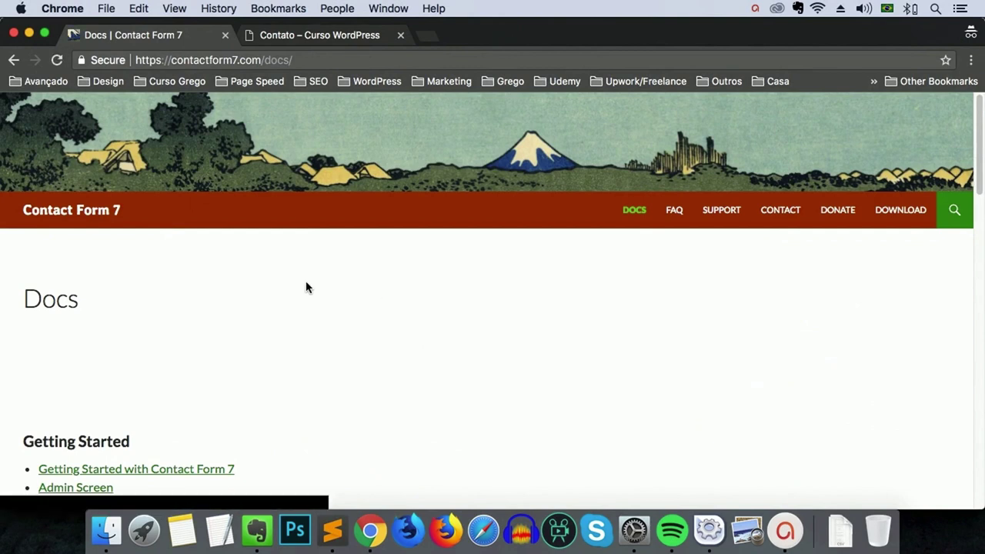
scroll(312, 284, "down", 1)
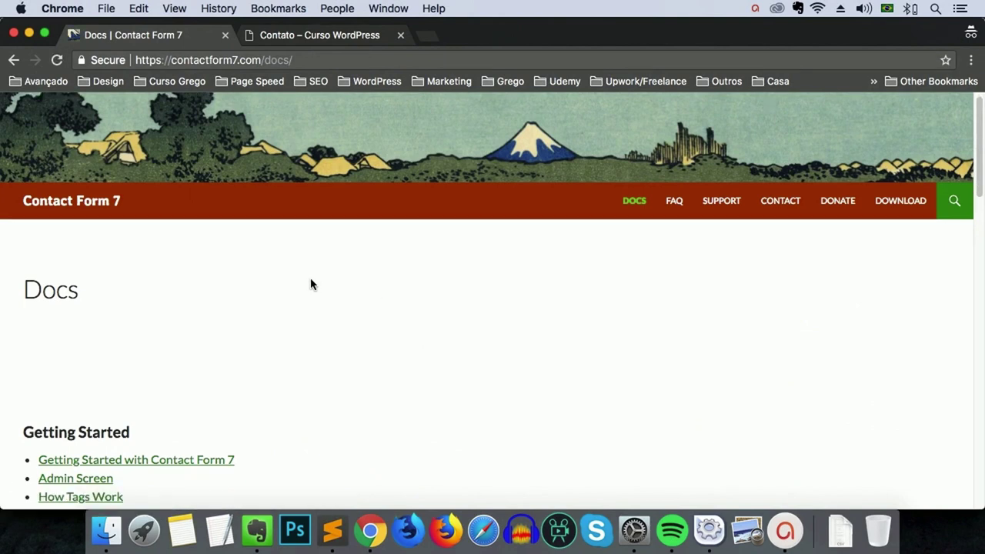
scroll(312, 285, "down", 10)
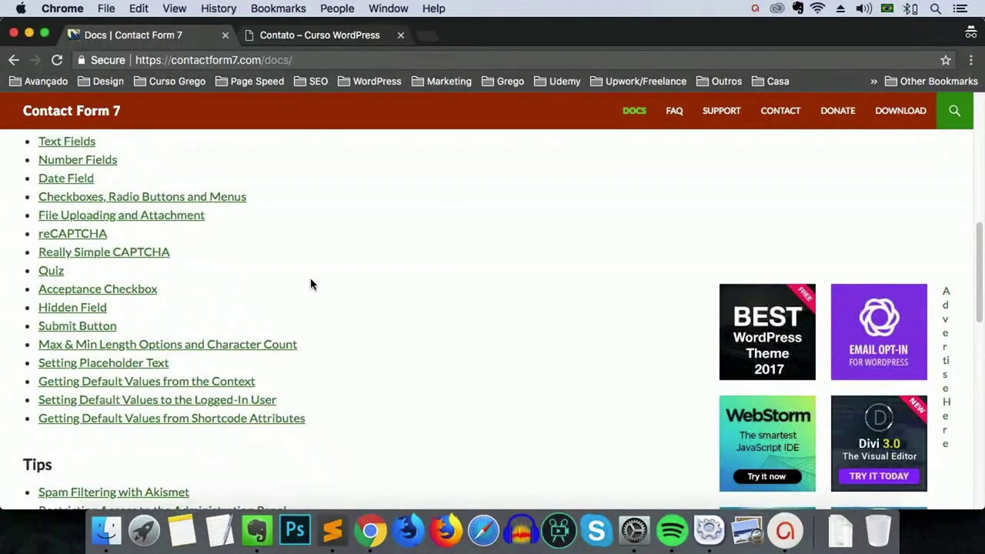
scroll(310, 284, "down", 8)
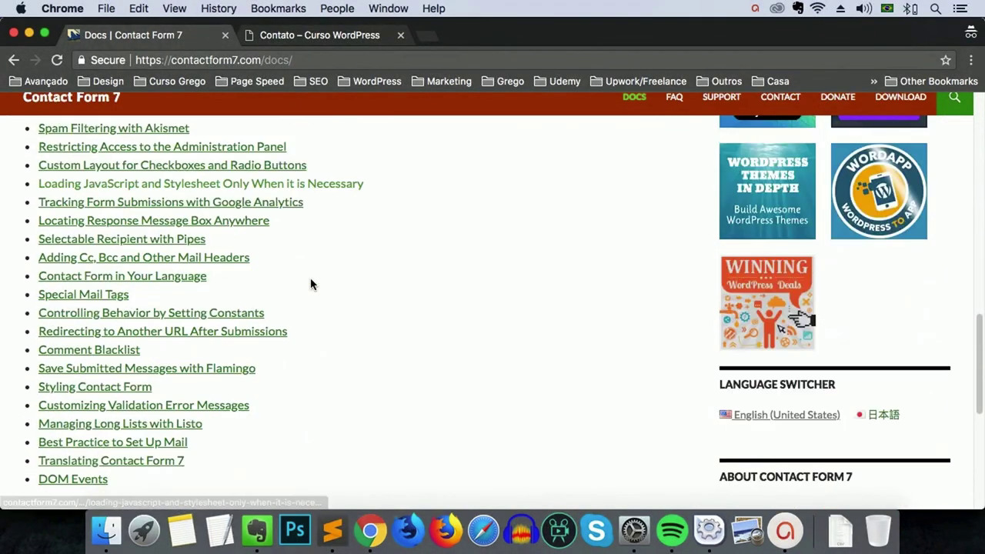
scroll(311, 285, "down", 2)
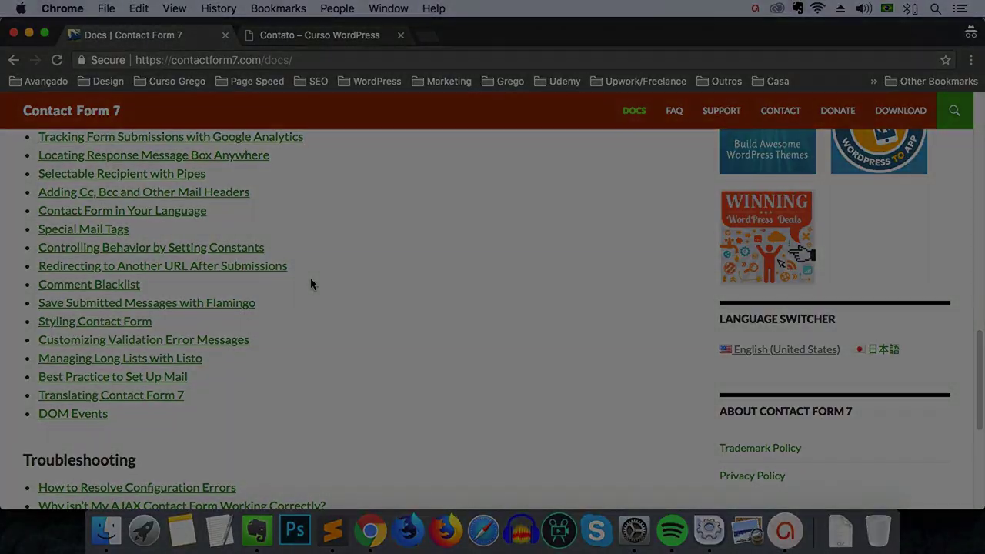